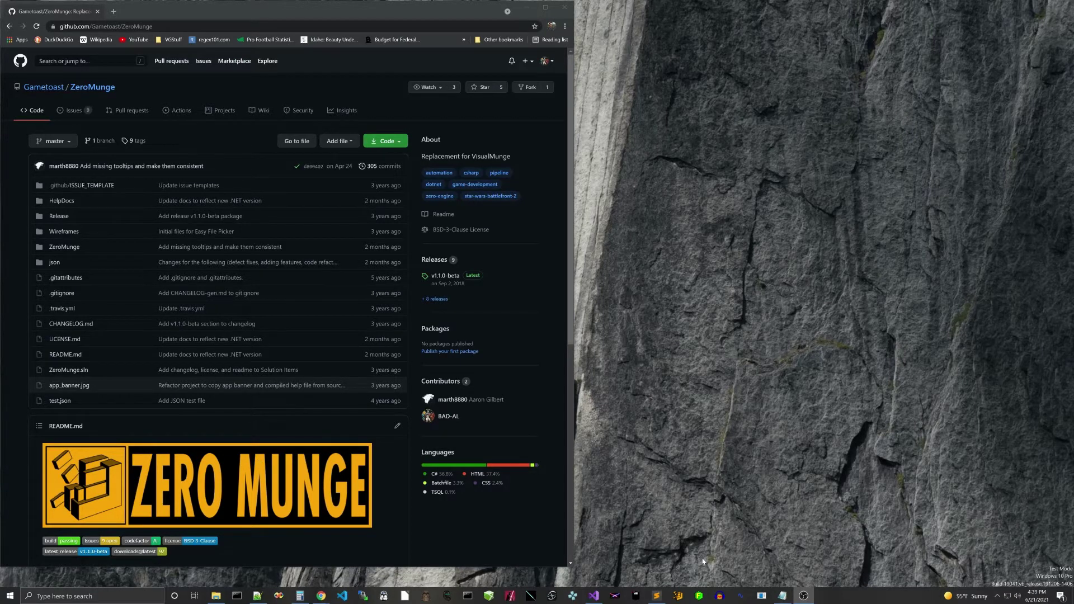
# - Launch Zero Munge and add the data_PSP project folder from BIG\BF2_ModTools on New Volume (J:)
pyautogui.click(681, 598)
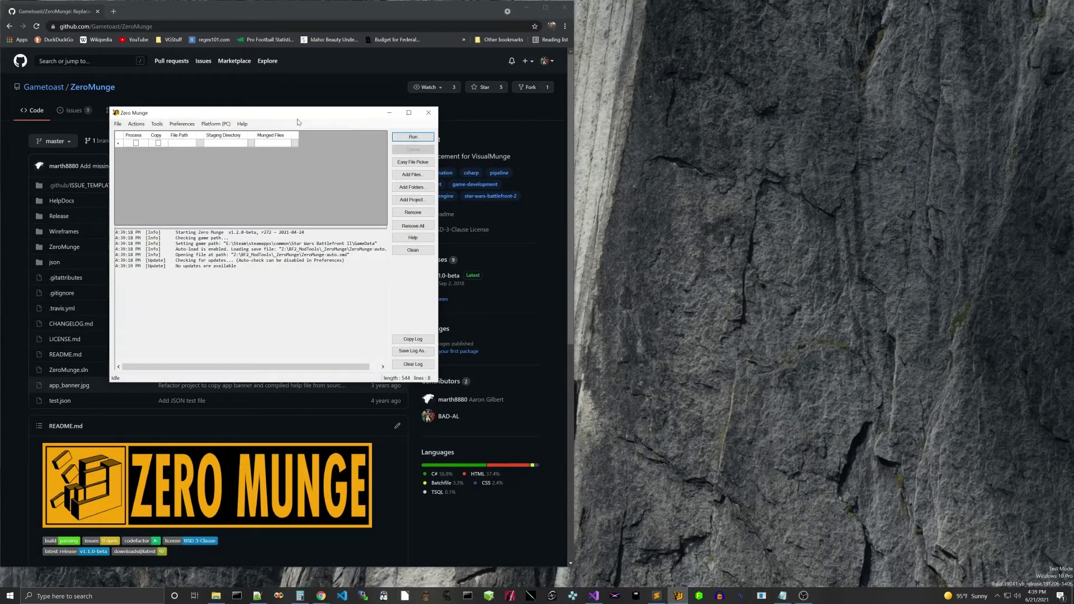
pyautogui.moveTo(298, 119); pyautogui.dragTo(570, 196)
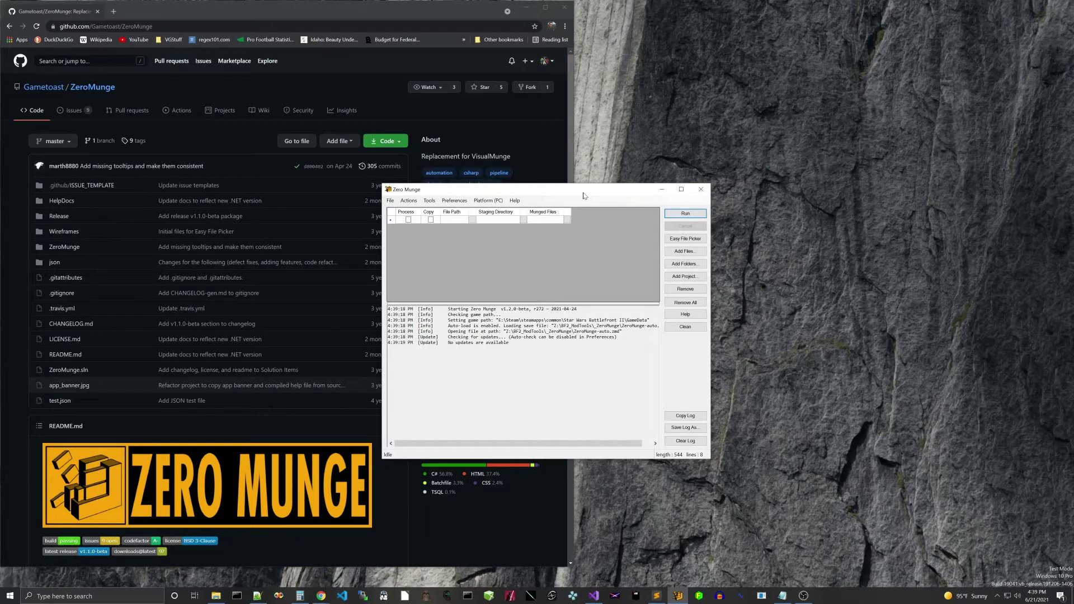
pyautogui.click(692, 278)
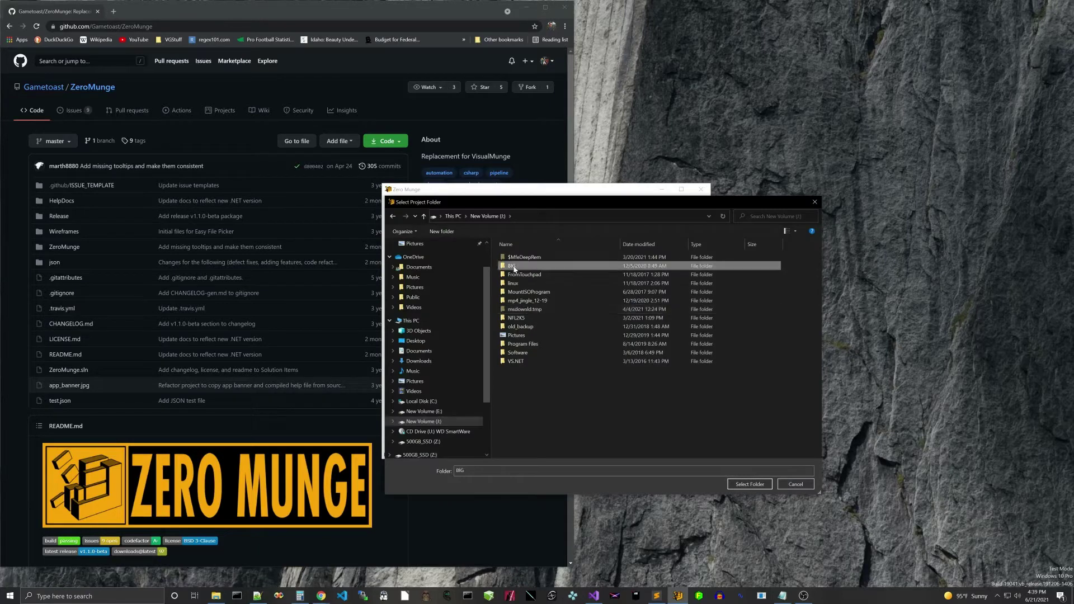
pyautogui.doubleClick(512, 266)
pyautogui.doubleClick(525, 259)
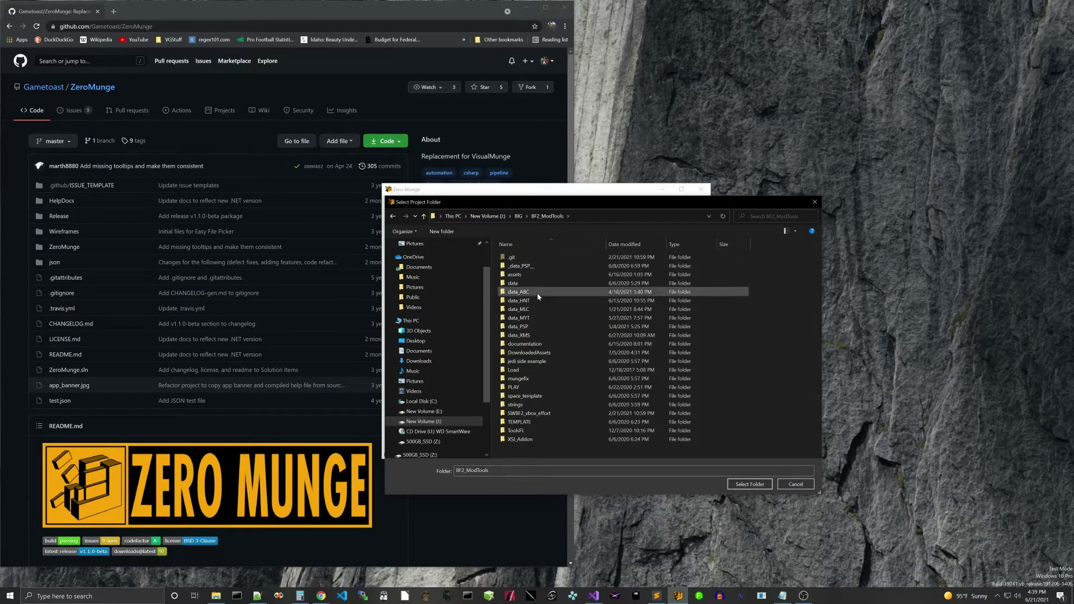
pyautogui.click(526, 328)
pyautogui.doubleClick(526, 327)
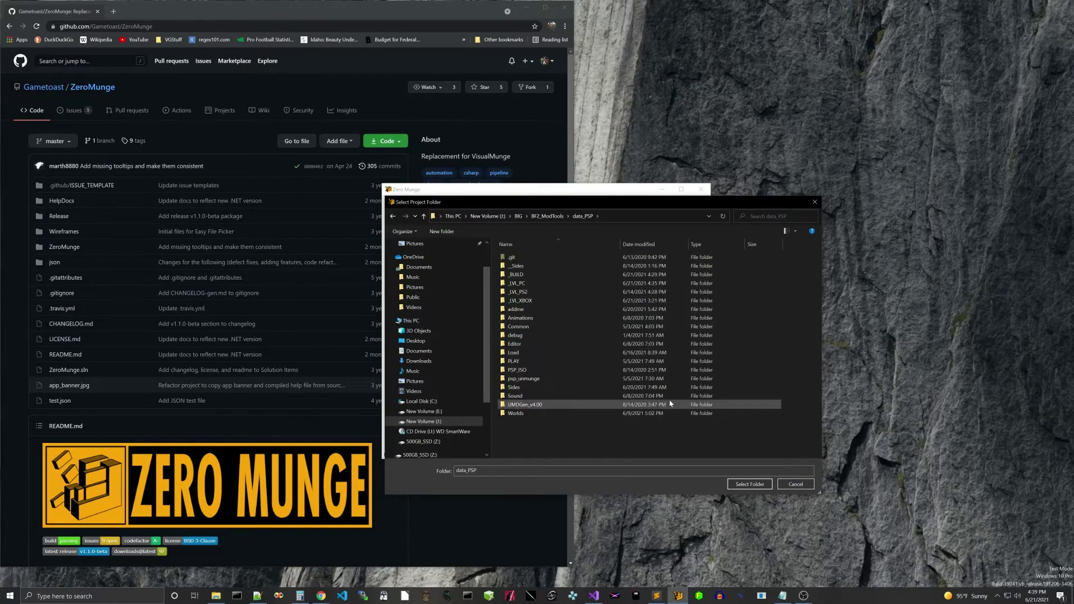
pyautogui.click(739, 484)
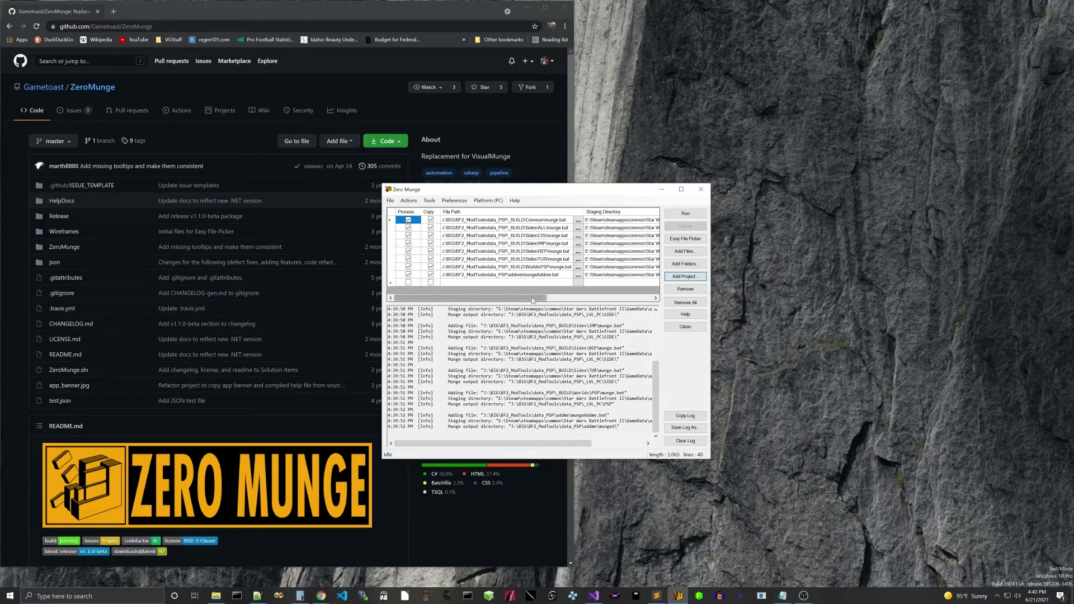
# - Review the staging directories in the file list and the munged files set for the Common munge.bat entry
pyautogui.hscroll(4, 535, 292)
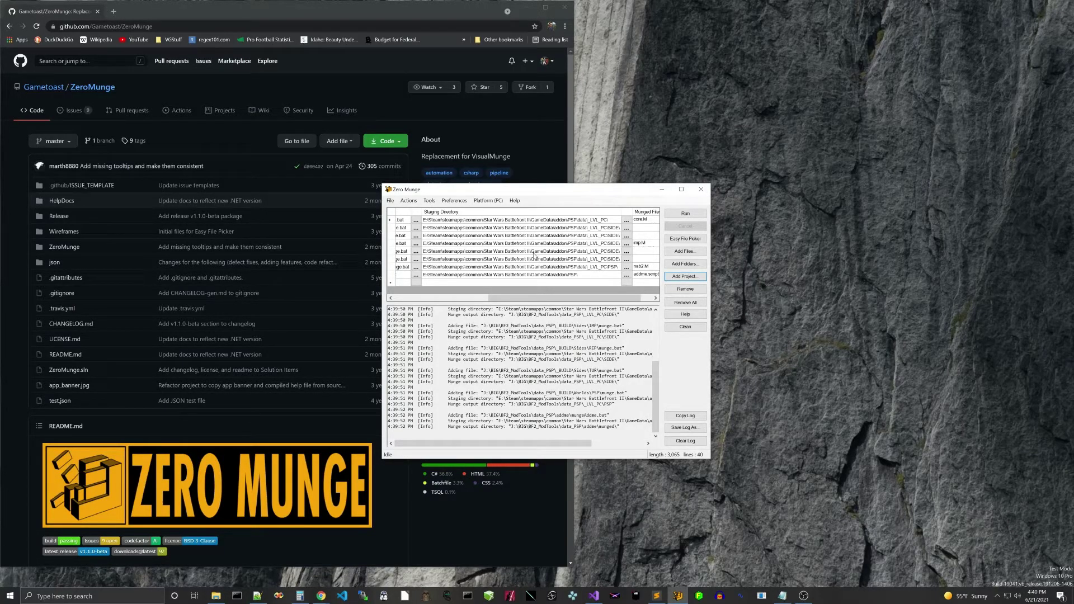
pyautogui.hscroll(1, 569, 297)
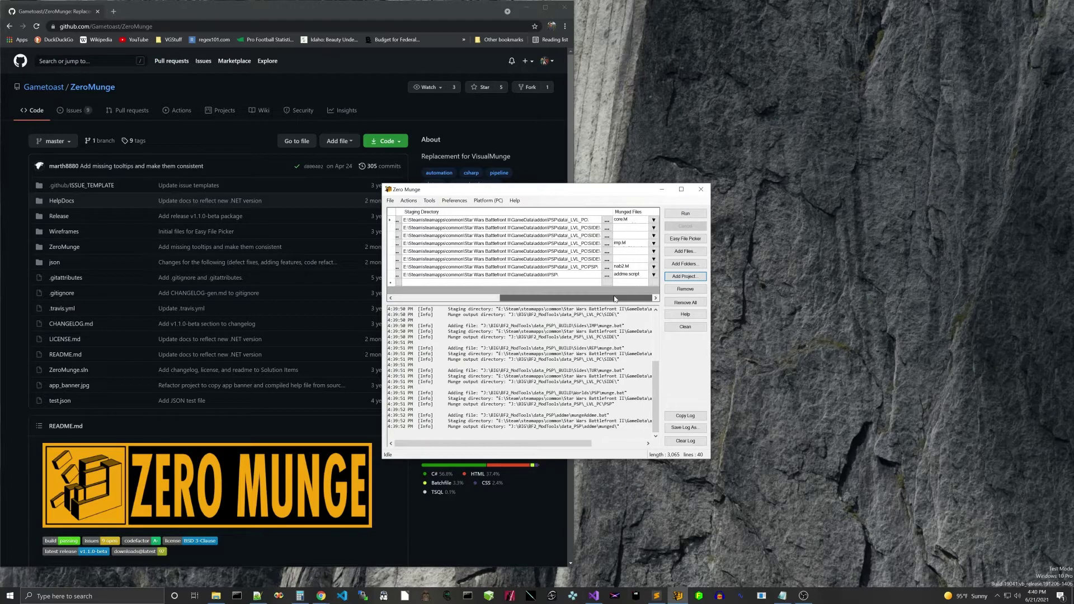
pyautogui.click(653, 221)
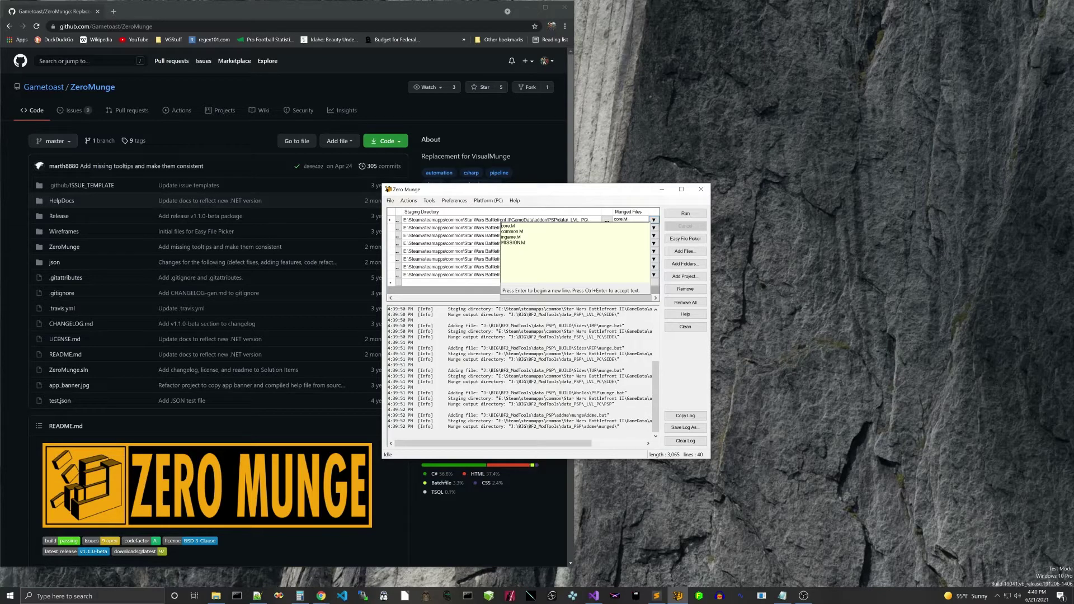
pyautogui.hotkey('ctrl', 'Return')
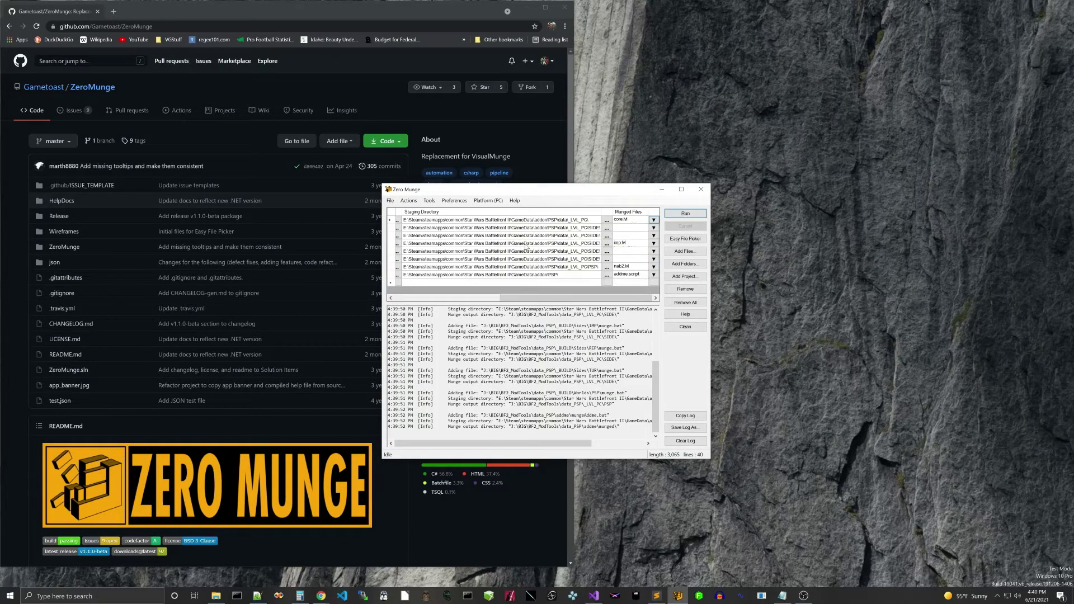
pyautogui.moveTo(557, 300); pyautogui.dragTo(450, 298)
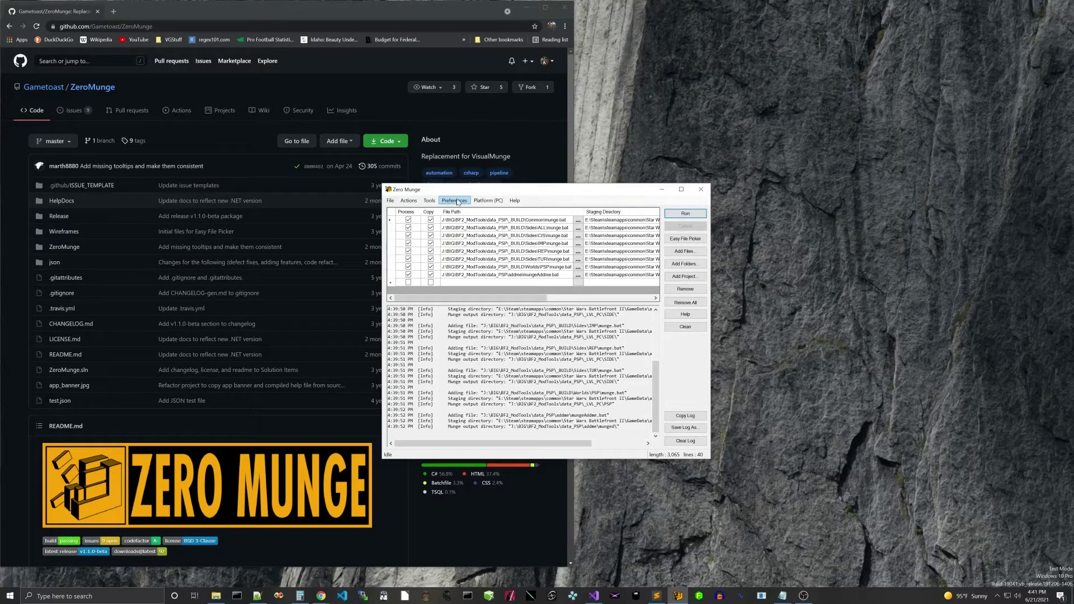
# - Open the preferences and review the configured program paths, including the preferred text editor
pyautogui.click(408, 202)
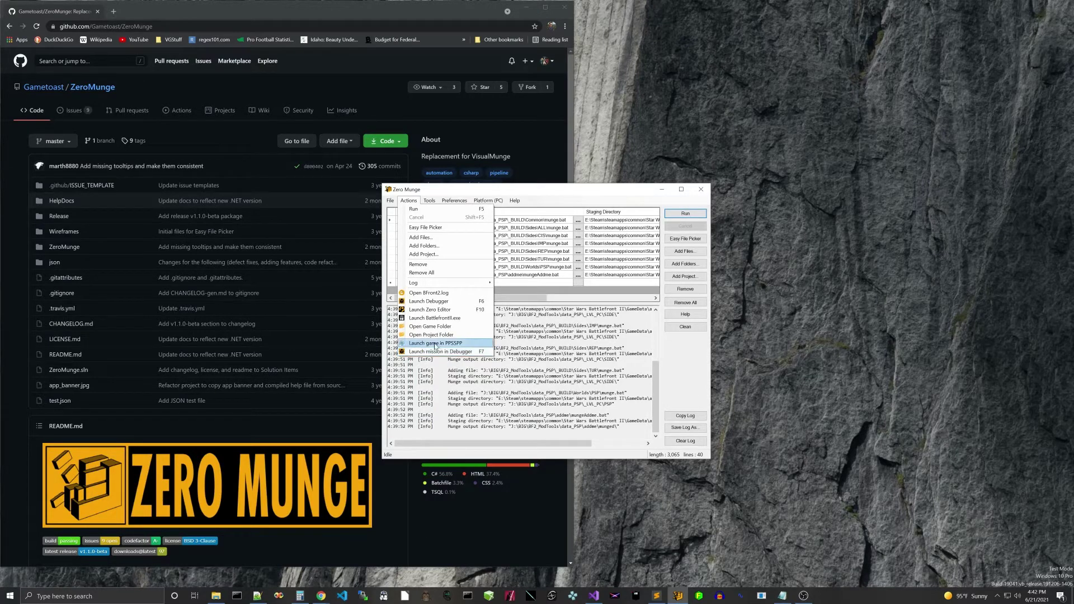
pyautogui.click(431, 194)
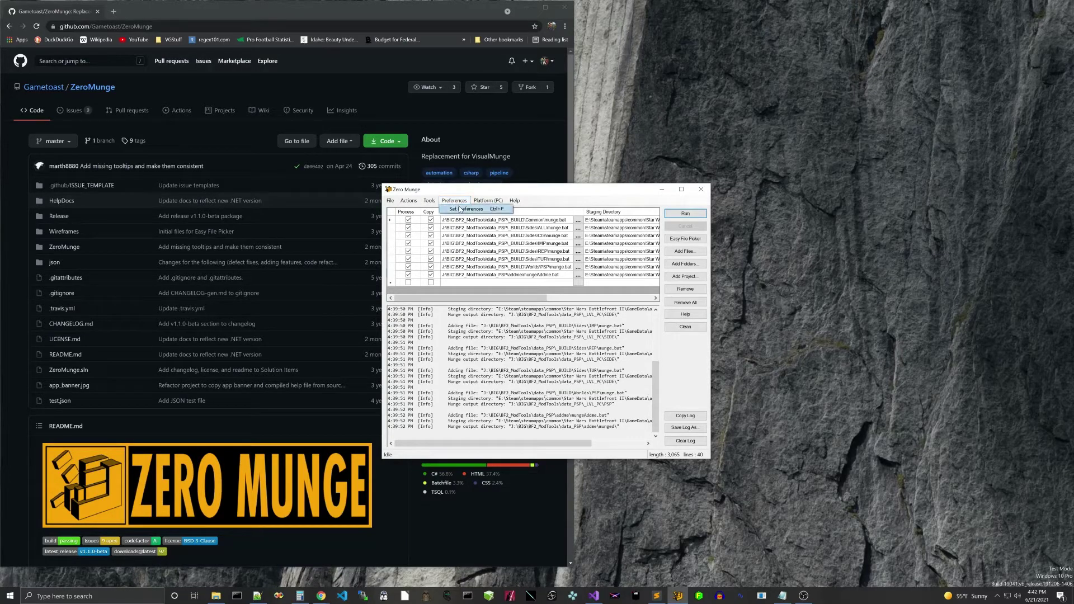
pyautogui.click(456, 200)
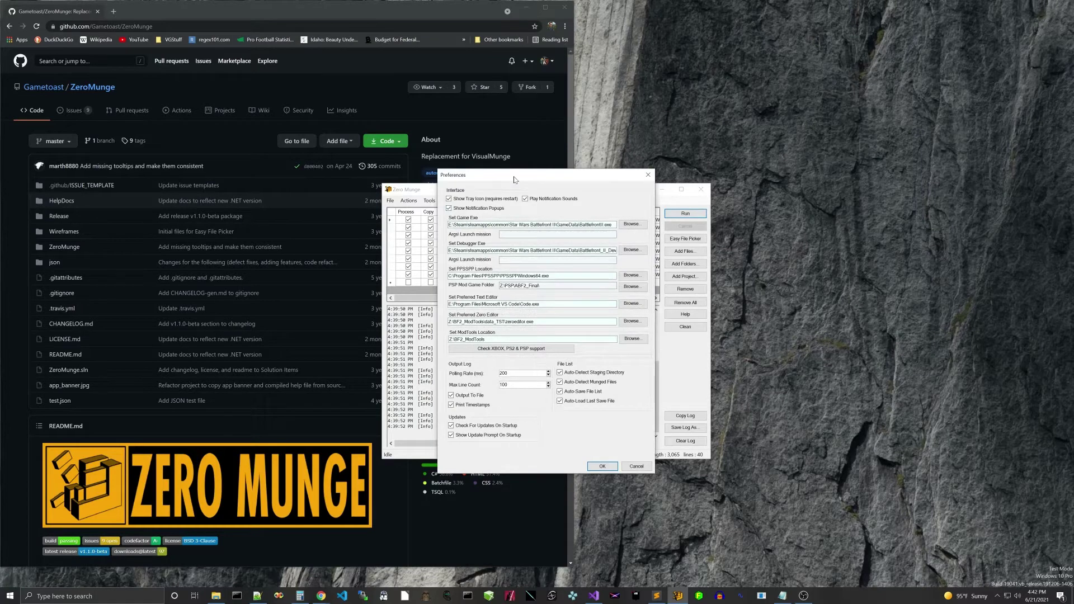
pyautogui.moveTo(515, 179); pyautogui.dragTo(534, 178)
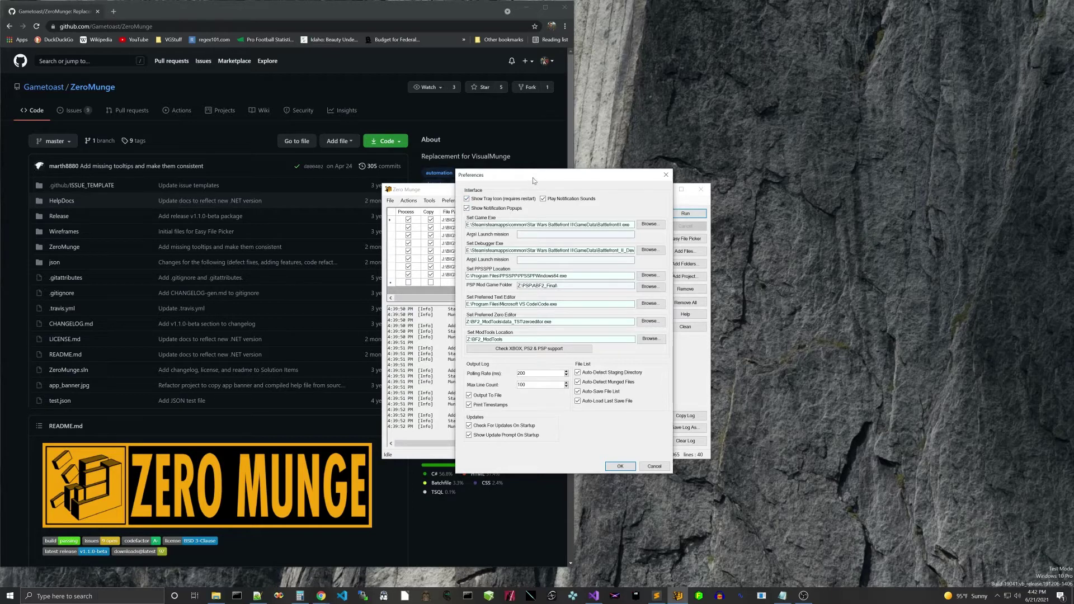
pyautogui.moveTo(533, 181); pyautogui.dragTo(545, 182)
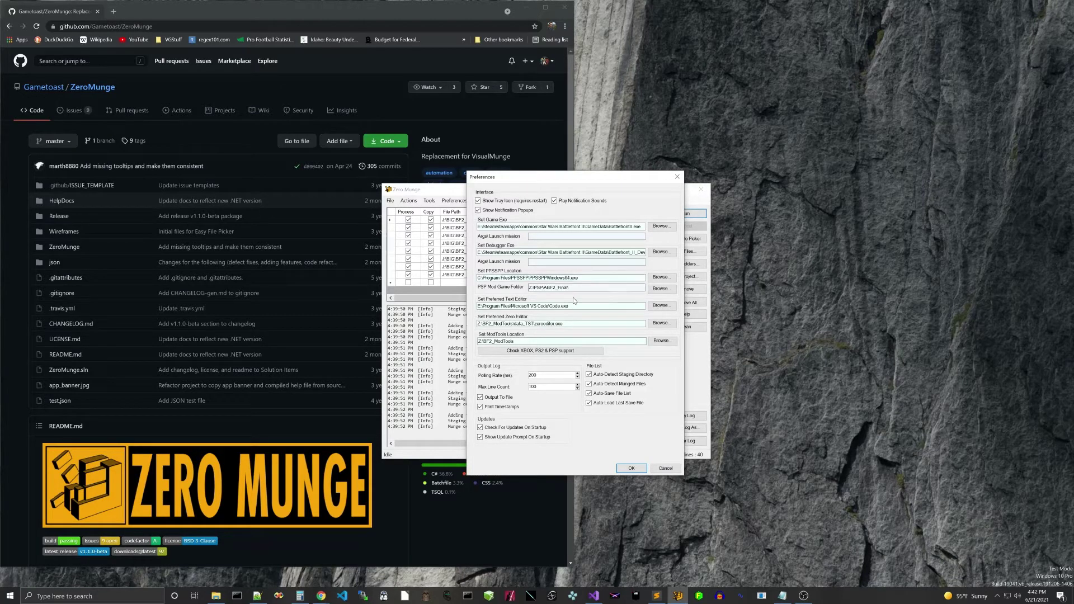
pyautogui.moveTo(577, 306); pyautogui.dragTo(477, 306)
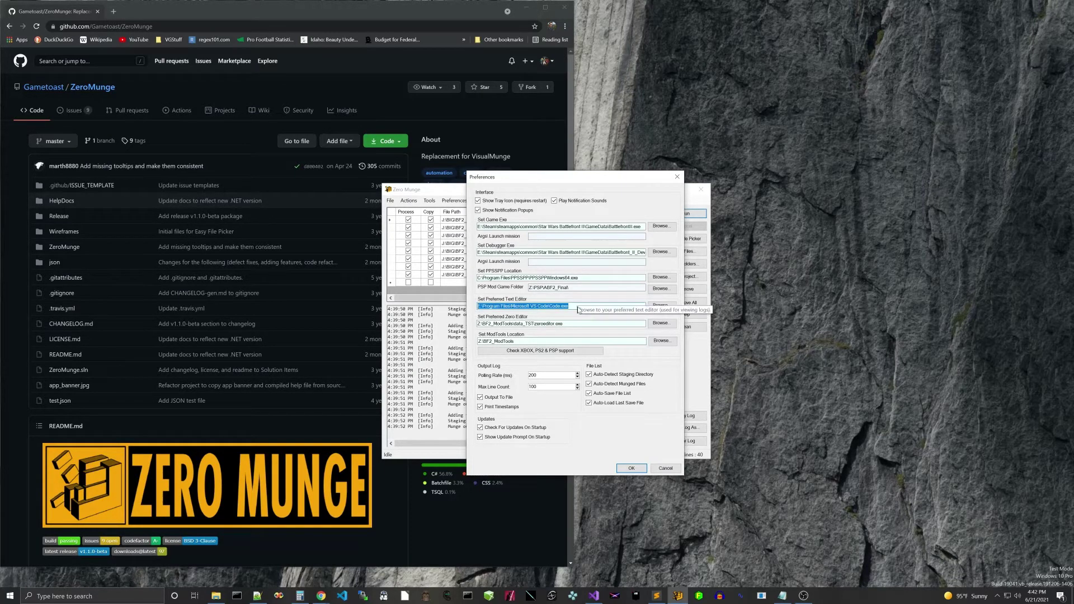
pyautogui.click(569, 306)
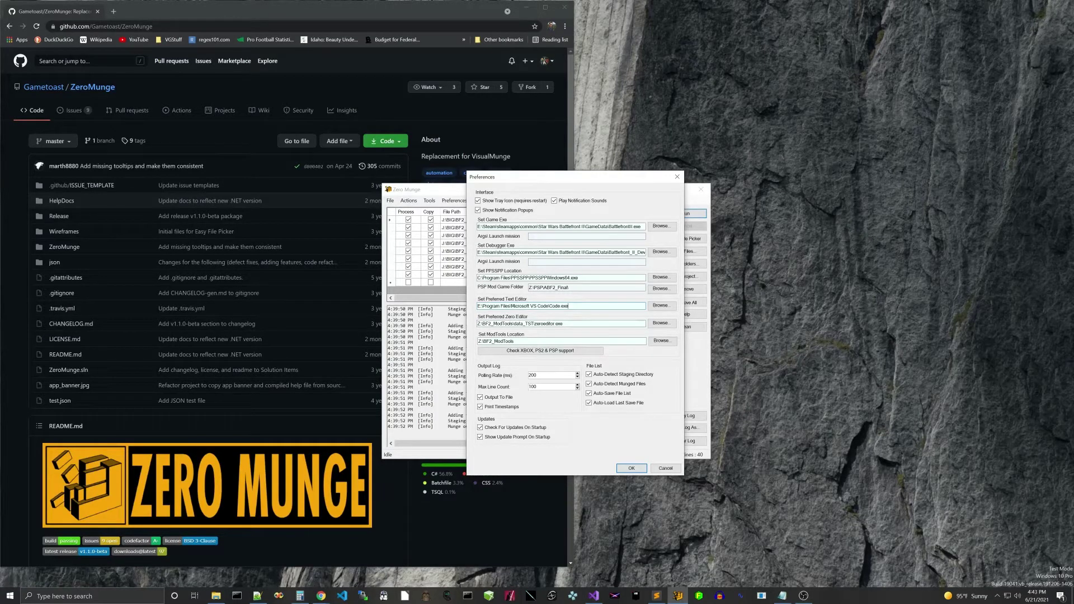
# - Check the Zero Editor and ModTools paths, test XBOX, PS2 & PSP support, and accept the preferences
pyautogui.moveTo(565, 324); pyautogui.dragTo(484, 324)
pyautogui.click(513, 342)
pyautogui.moveTo(512, 341); pyautogui.dragTo(479, 344)
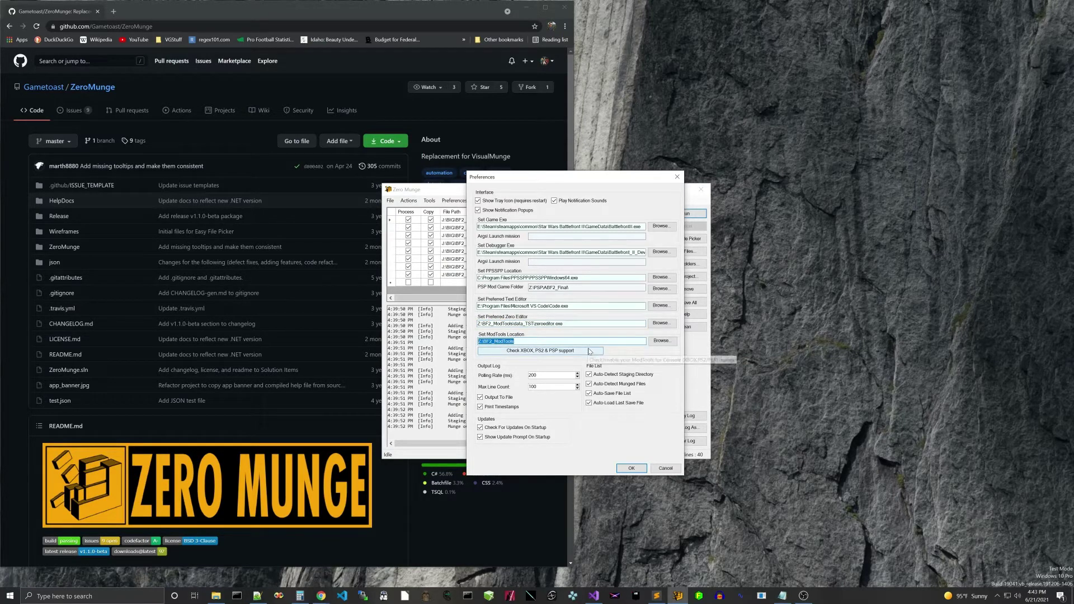
pyautogui.click(576, 351)
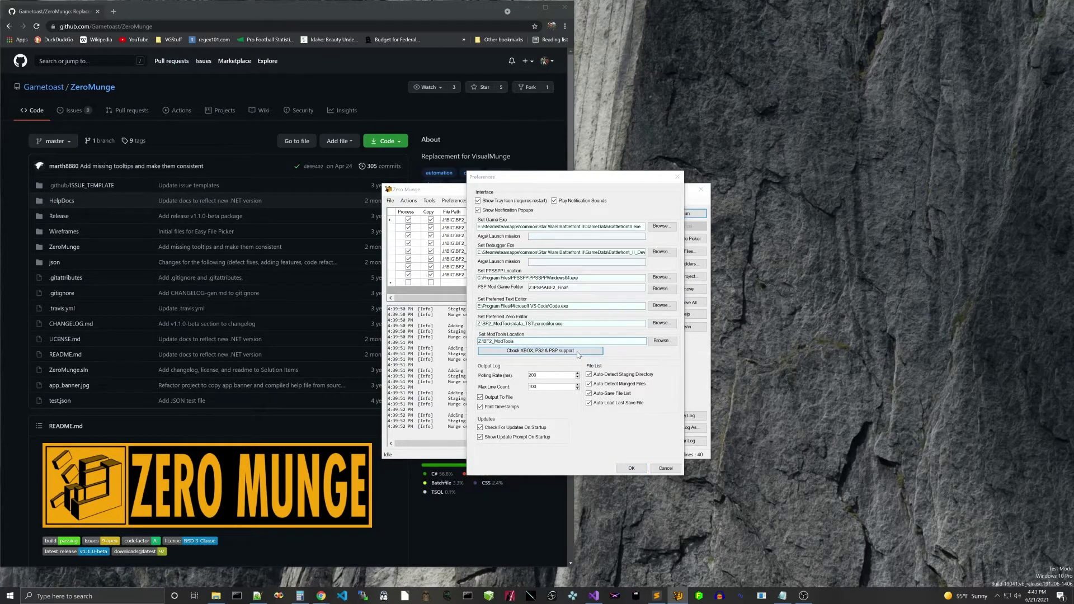
pyautogui.click(599, 326)
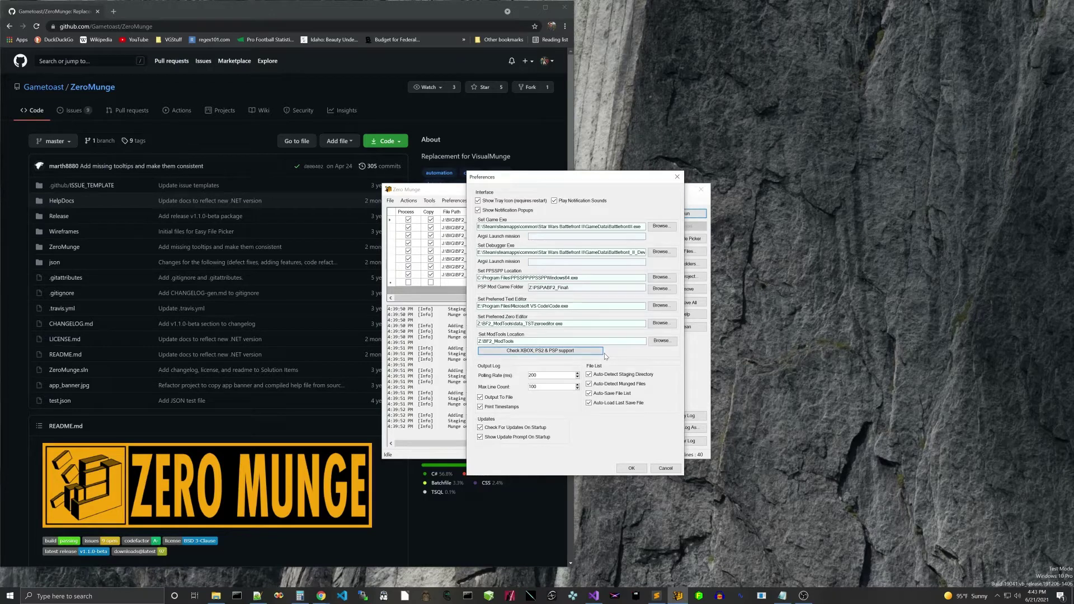
pyautogui.click(632, 469)
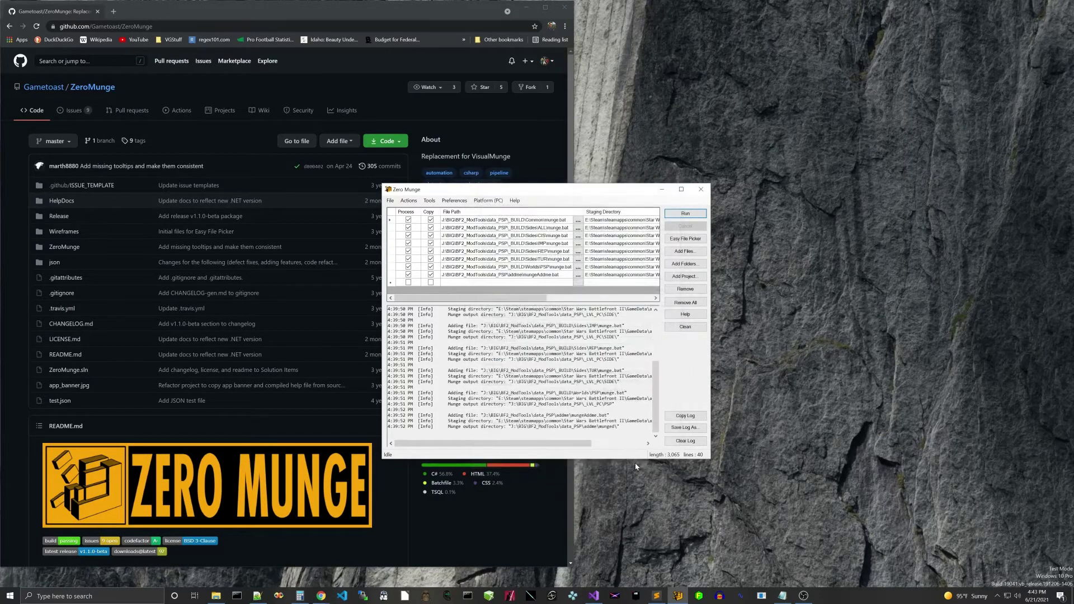
# - Launch Zero Editor to view it, and exit it again with confirmation
pyautogui.click(409, 202)
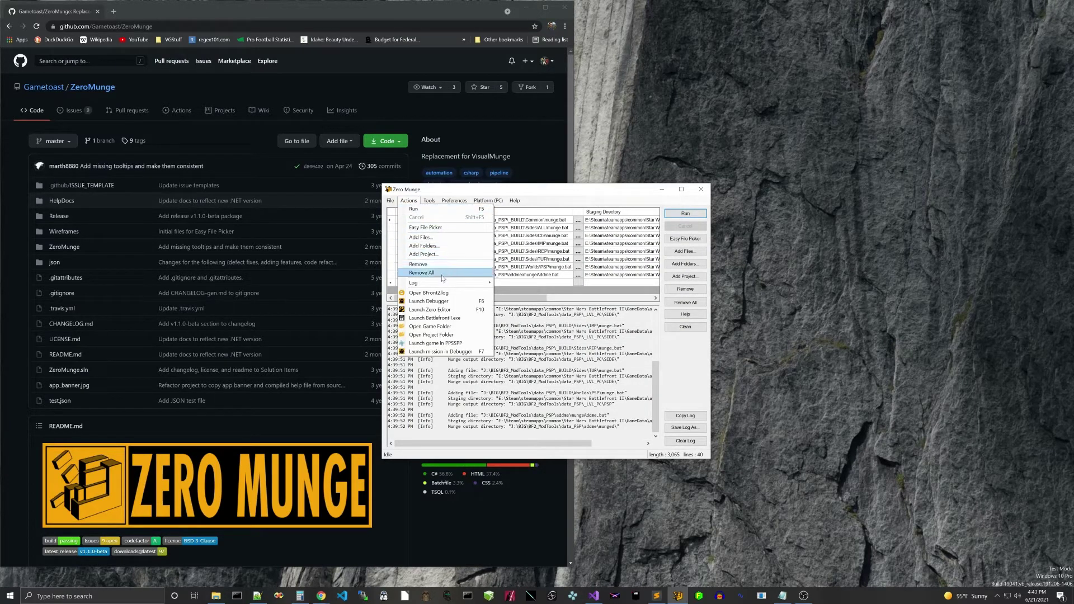
pyautogui.click(456, 309)
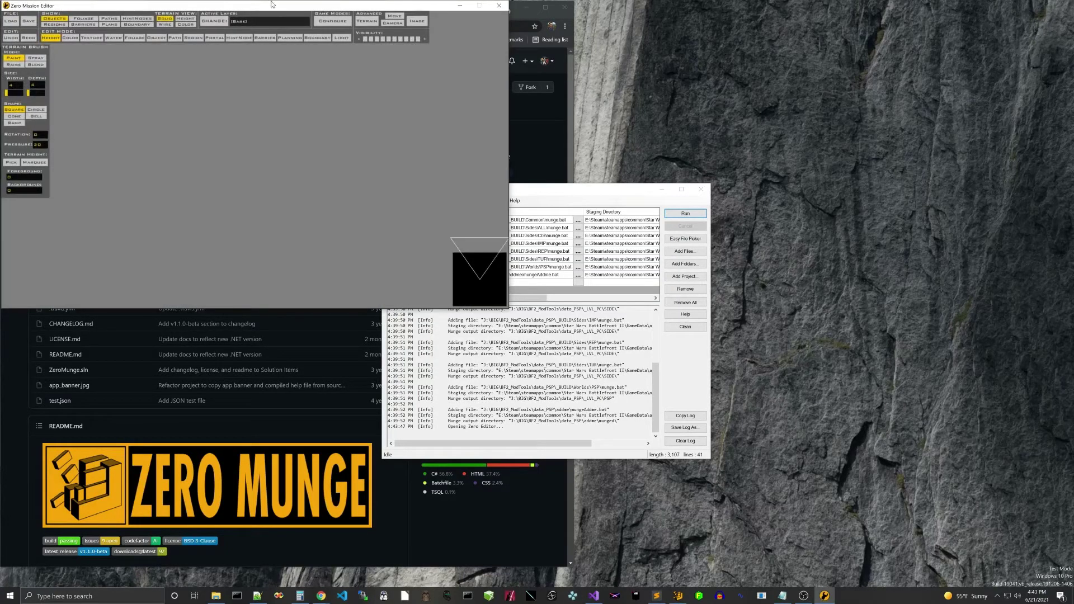
pyautogui.click(499, 5)
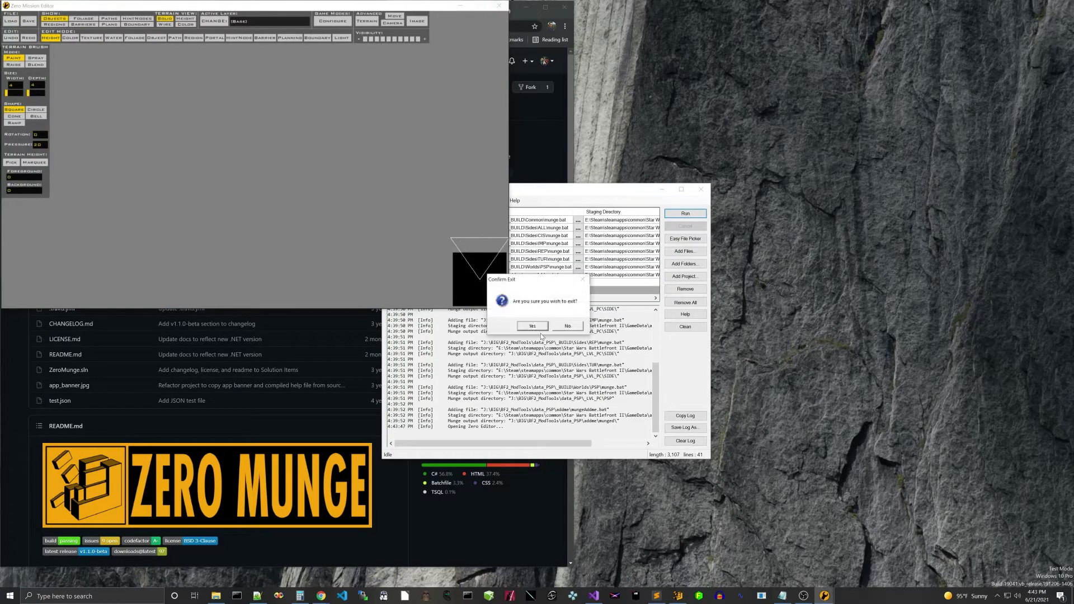
pyautogui.click(537, 322)
# - Open the Common munge.bat entry's project folder in the text editor and move the Zero Munge window clear of it
pyautogui.click(484, 221)
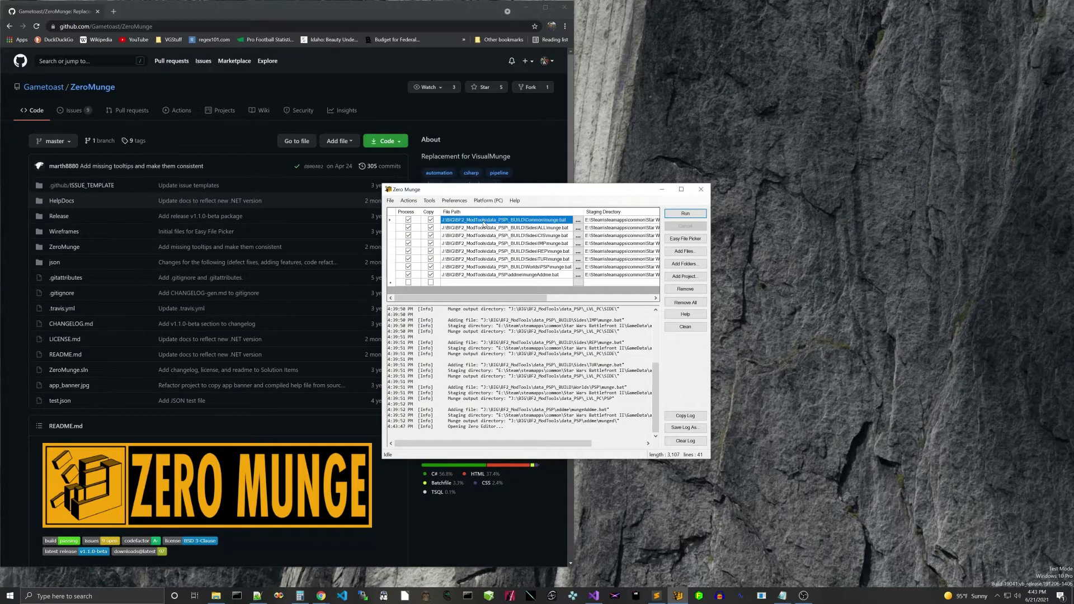
pyautogui.rightClick(484, 222)
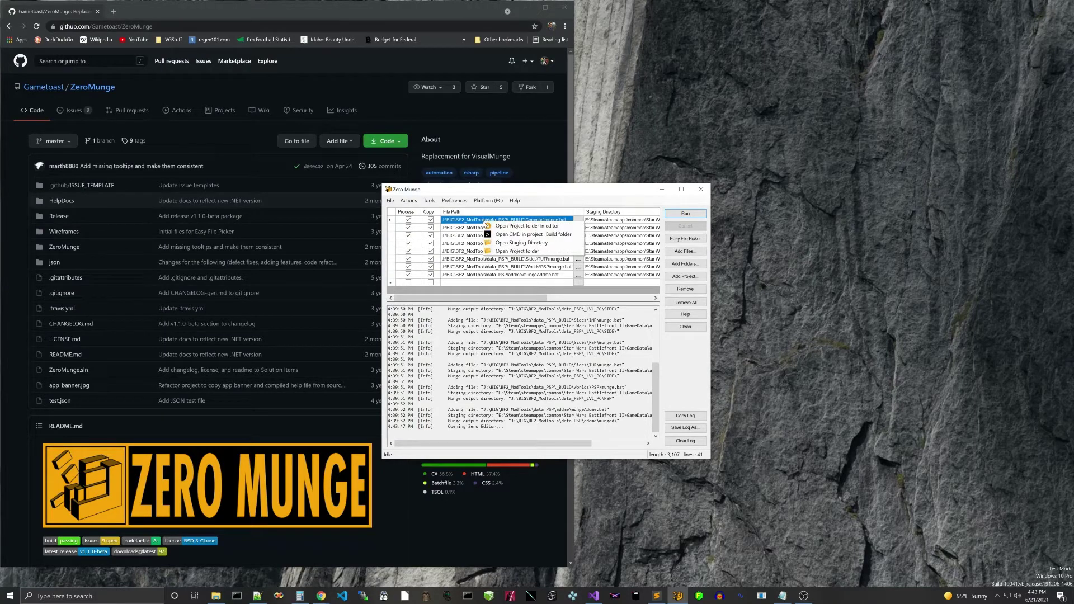
pyautogui.click(540, 230)
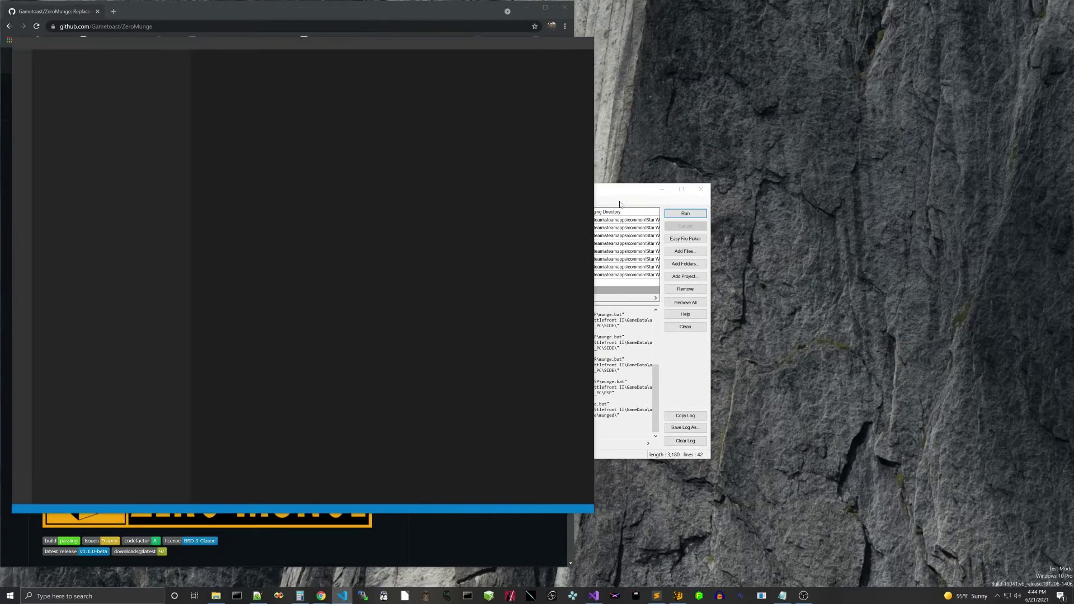
pyautogui.click(612, 194)
pyautogui.moveTo(568, 189); pyautogui.dragTo(654, 192)
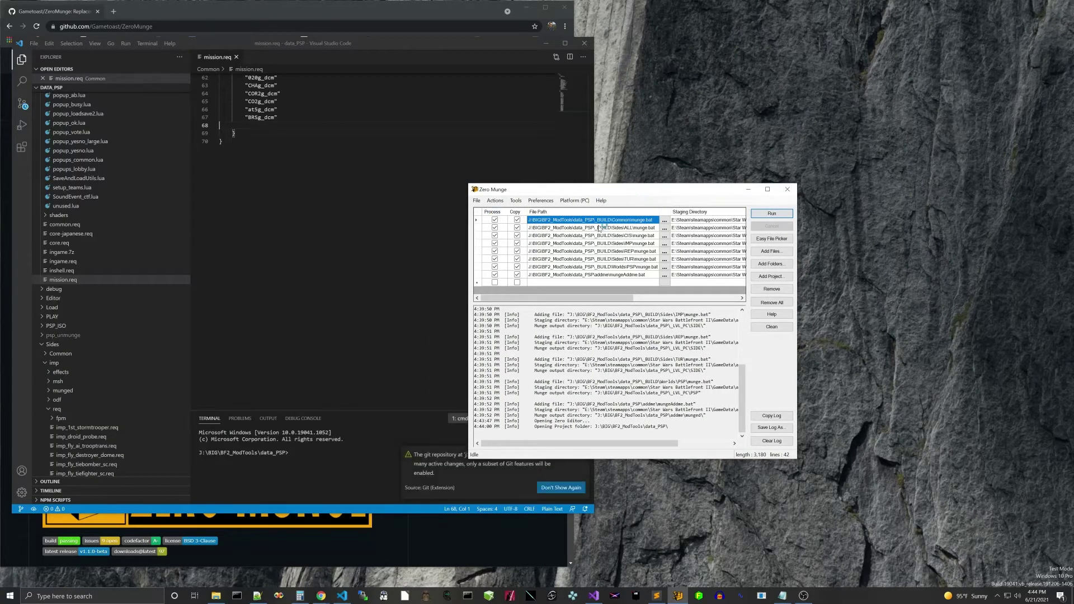
pyautogui.moveTo(610, 189); pyautogui.dragTo(678, 166)
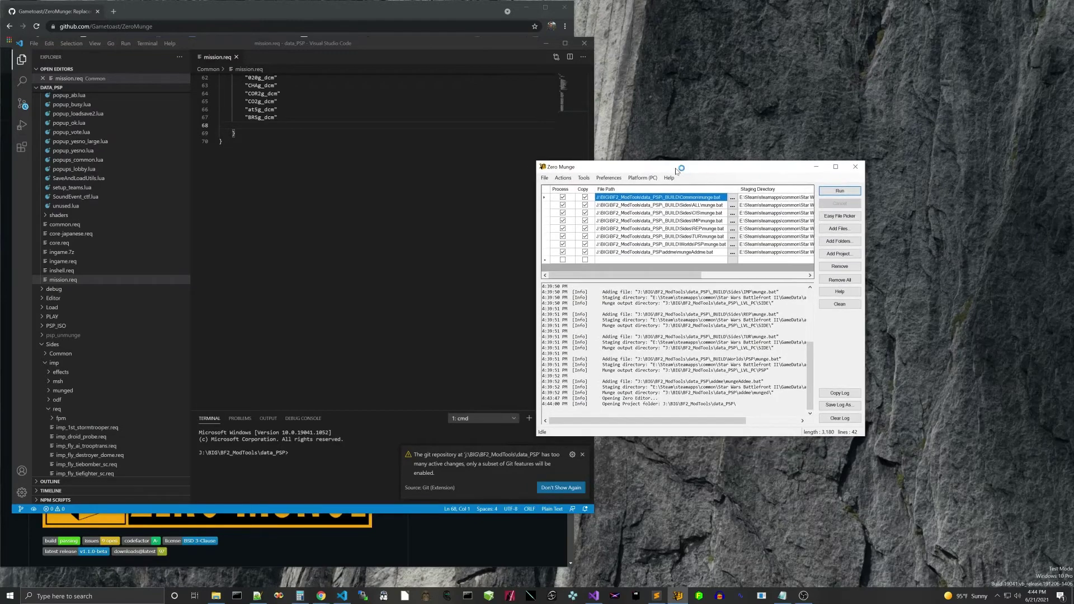
# - Open a command prompt in the project's _BUILD folder from the Common munge.bat entry, and close it
pyautogui.rightClick(680, 199)
pyautogui.click(715, 211)
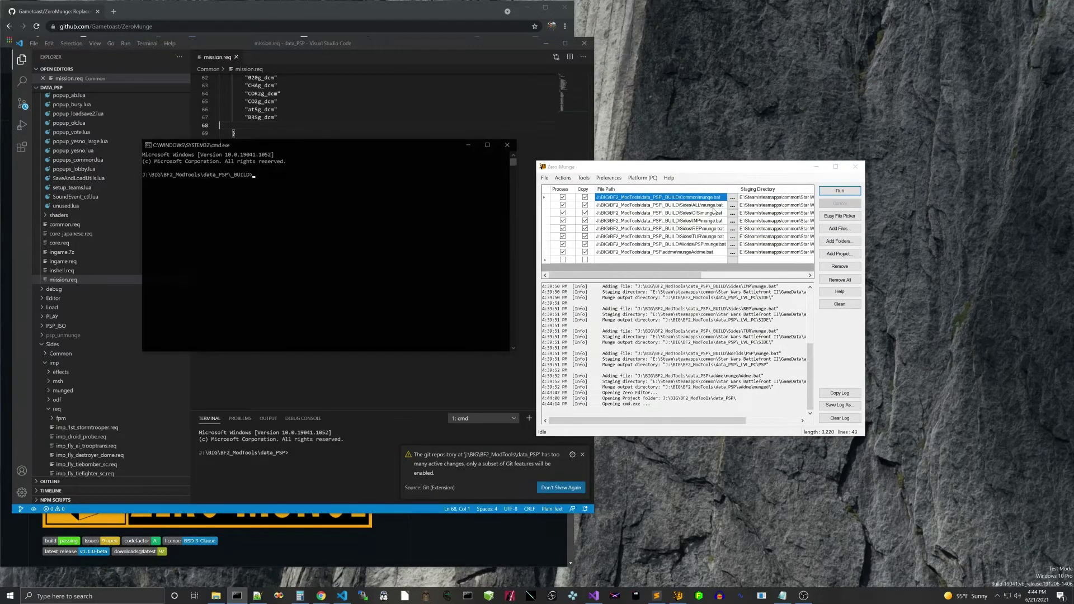
pyautogui.click(505, 148)
pyautogui.rightClick(668, 199)
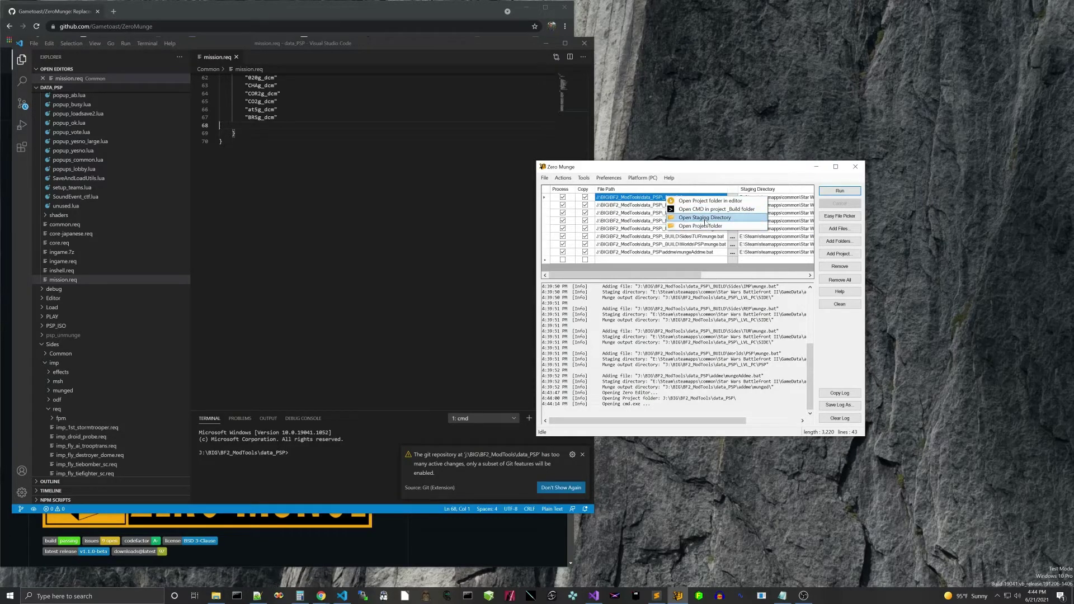
pyautogui.click(705, 271)
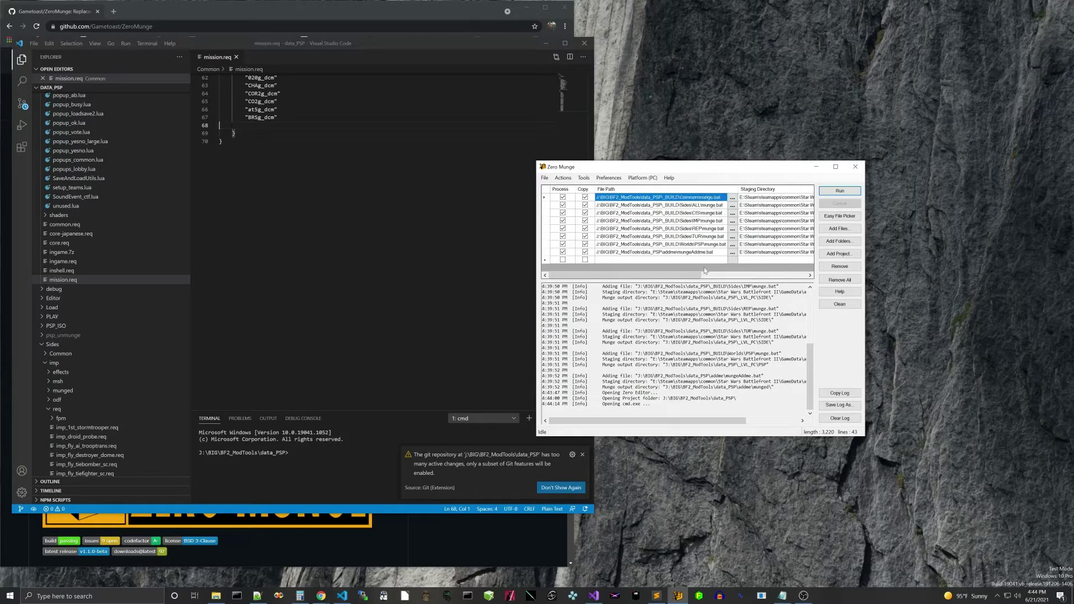
pyautogui.click(564, 178)
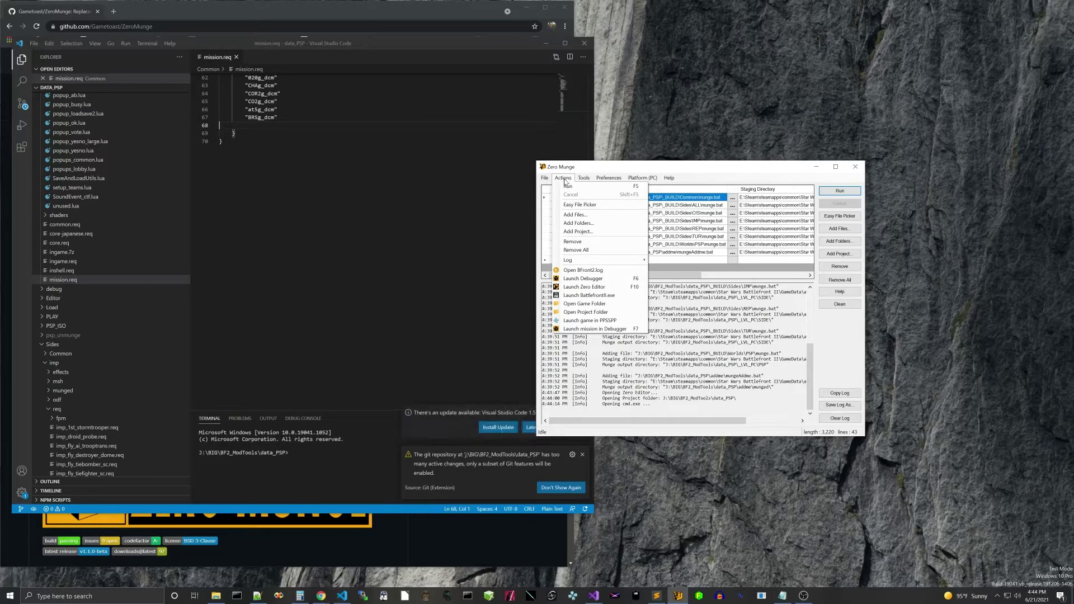
pyautogui.click(564, 179)
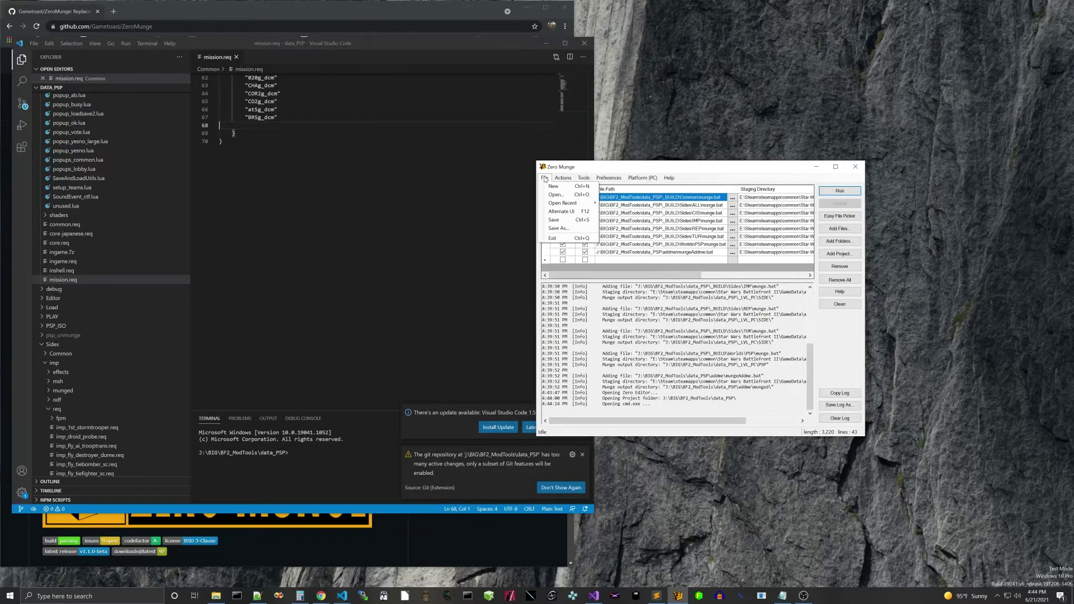
# - Switch Zero Munge to its alternate interface and set the platform to XBOX
pyautogui.click(563, 178)
pyautogui.click(544, 178)
pyautogui.click(568, 214)
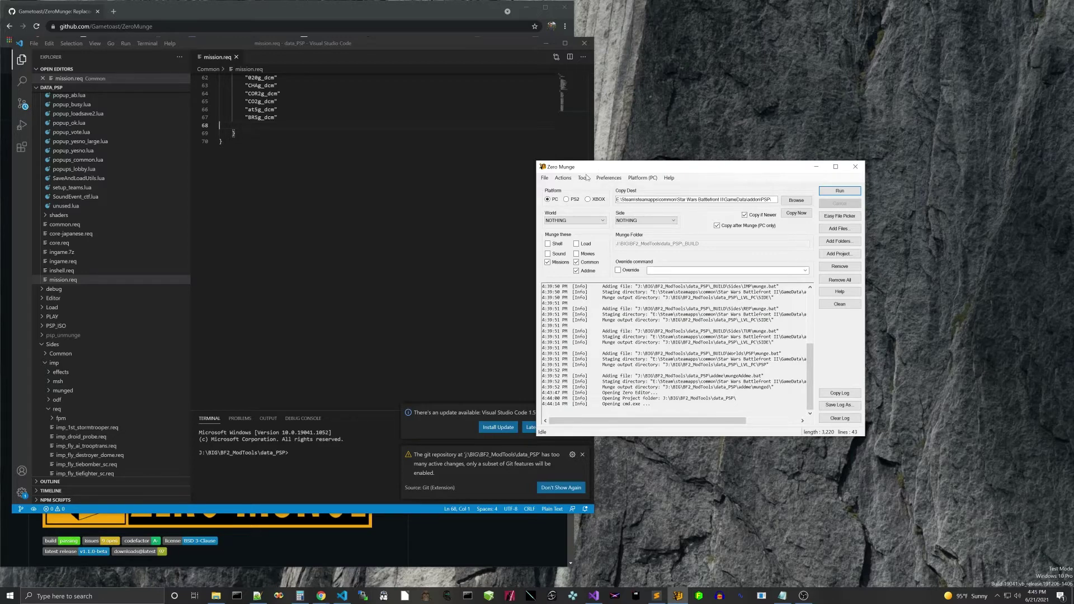
pyautogui.click(644, 178)
pyautogui.click(645, 179)
pyautogui.click(588, 200)
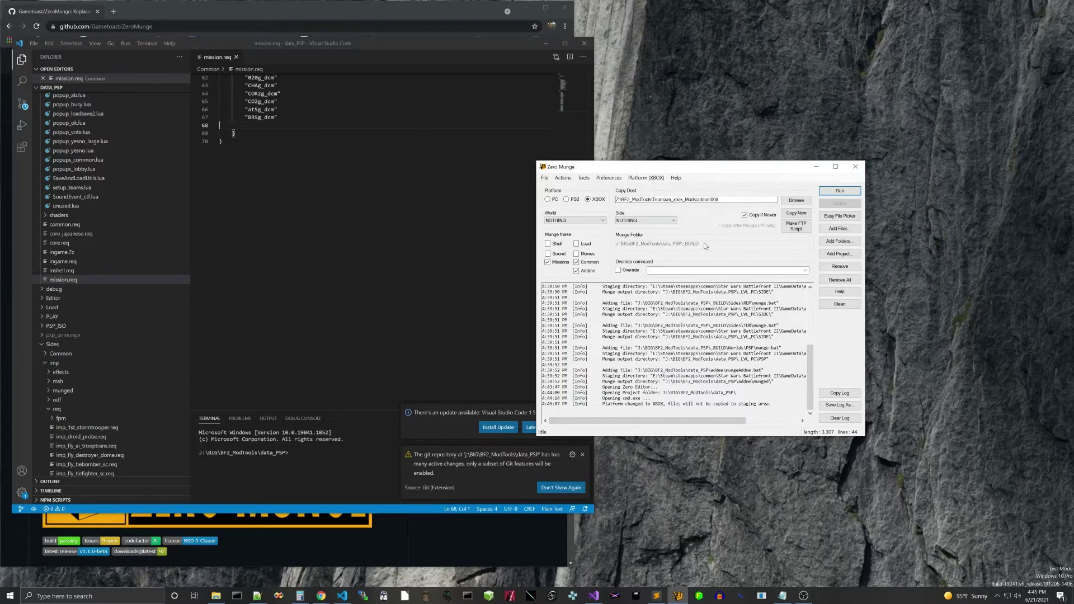
# - Choose xbox_copy_mission_ftp.bat as the override command and enable the override
pyautogui.click(806, 271)
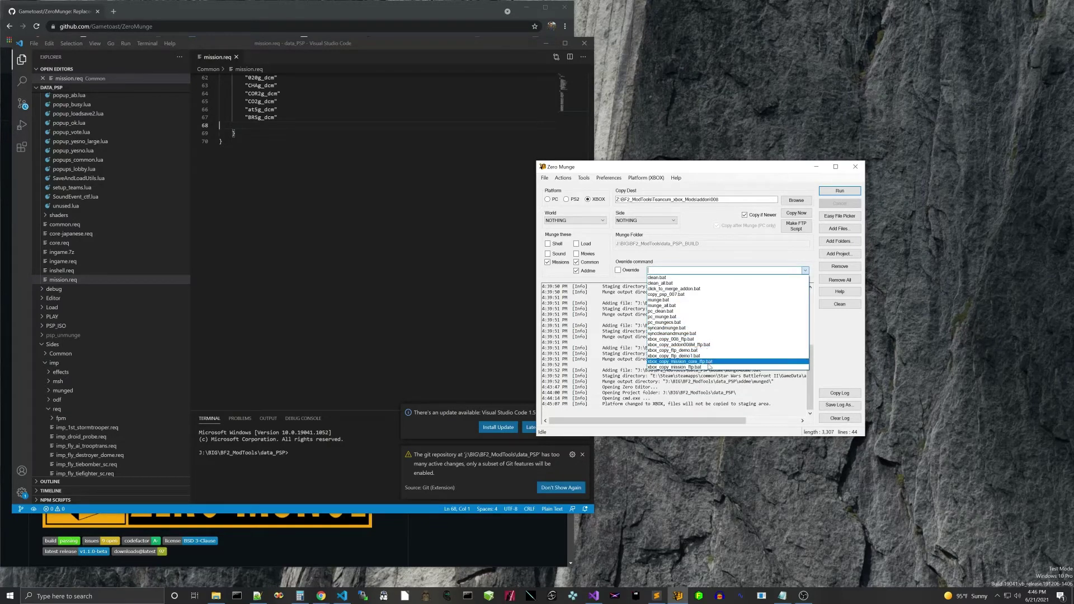
pyautogui.click(708, 368)
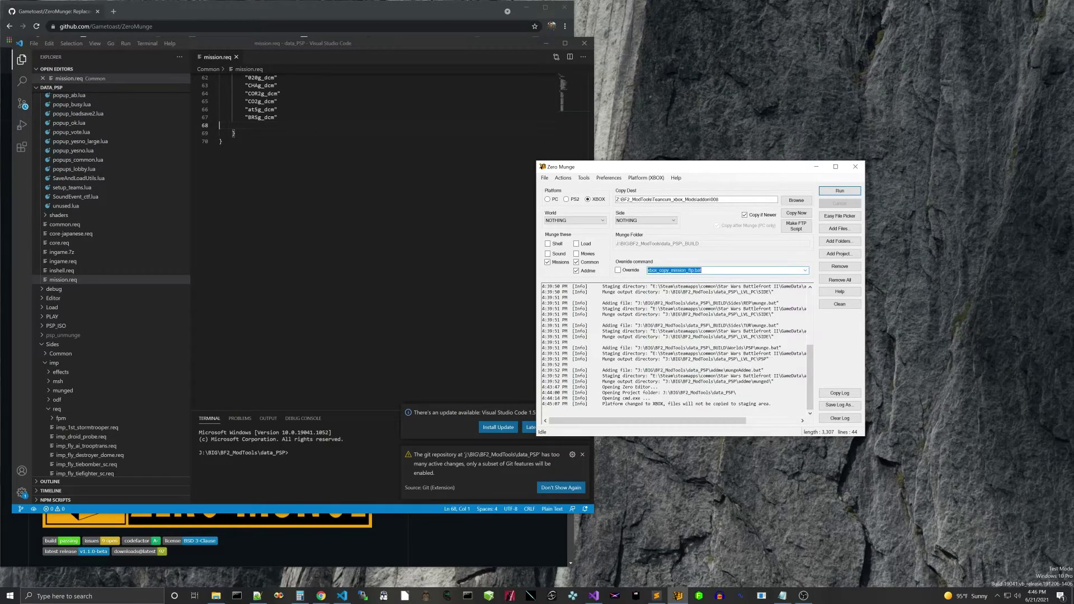
pyautogui.click(618, 271)
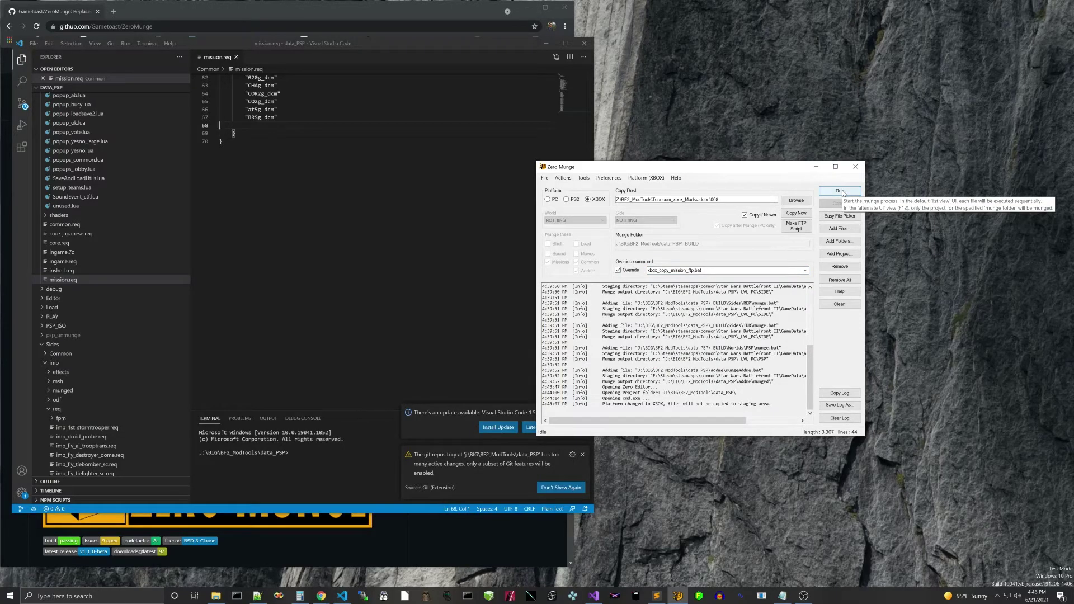
pyautogui.click(624, 271)
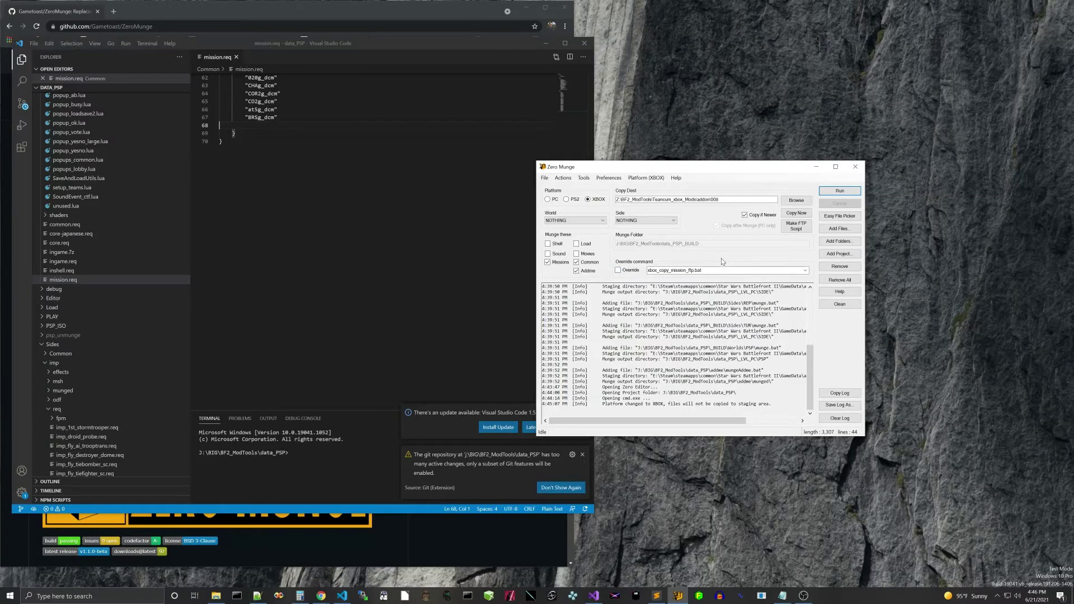
pyautogui.click(618, 270)
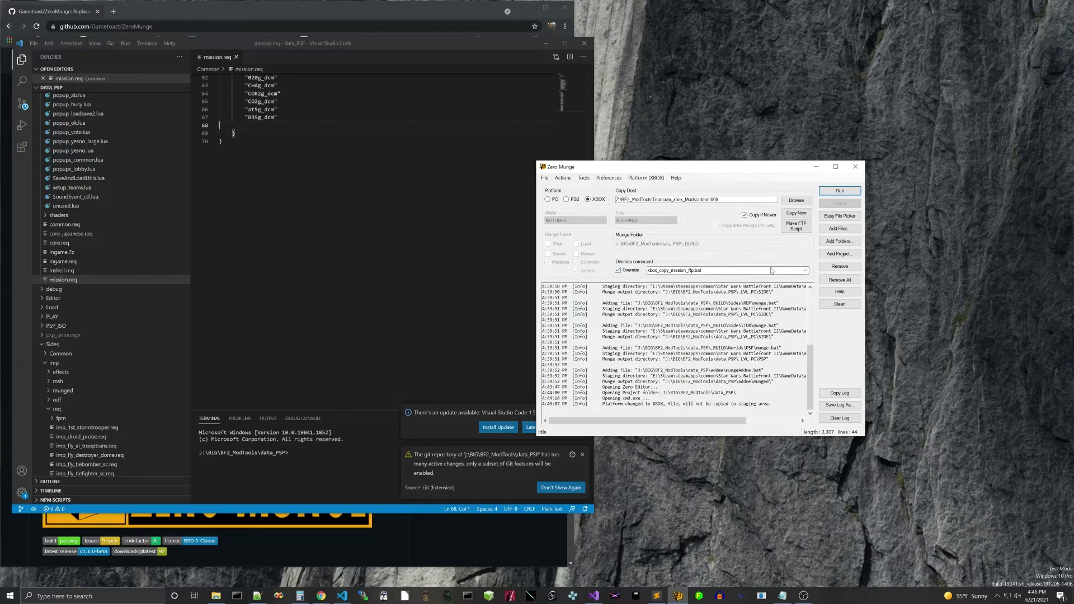
# - Change the override command to click_to_merge_addon.bat, run it, and acknowledge the merged mission file notice
pyautogui.click(805, 269)
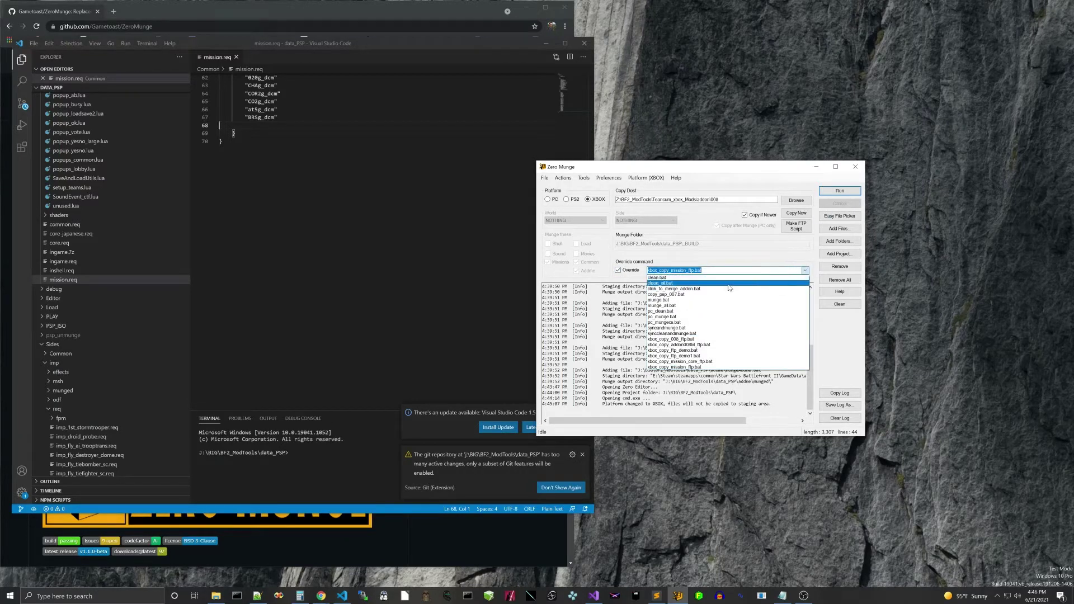
pyautogui.click(711, 289)
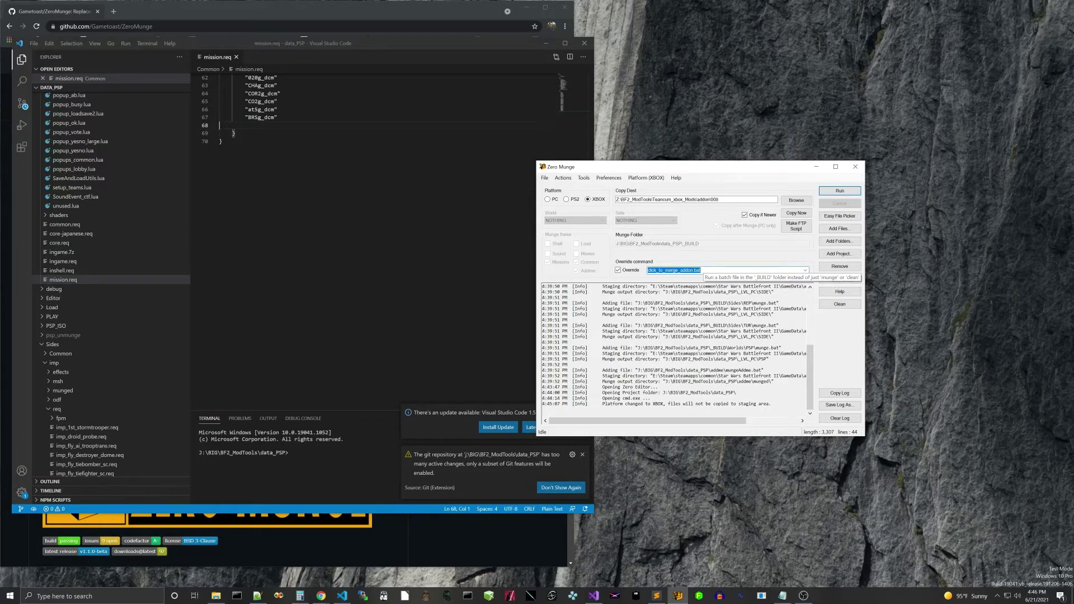
pyautogui.click(838, 193)
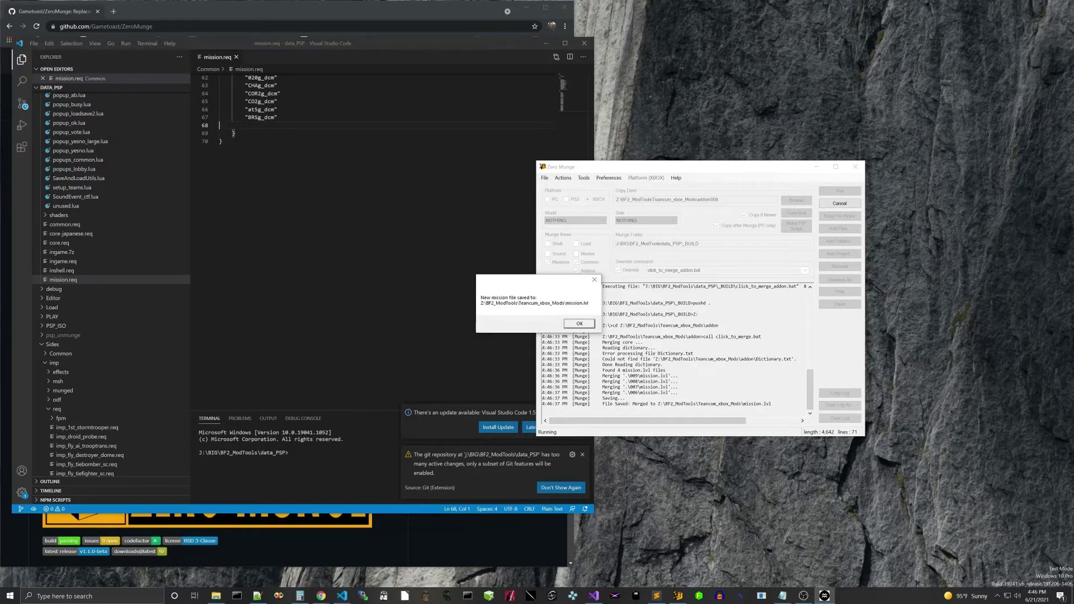
pyautogui.click(581, 324)
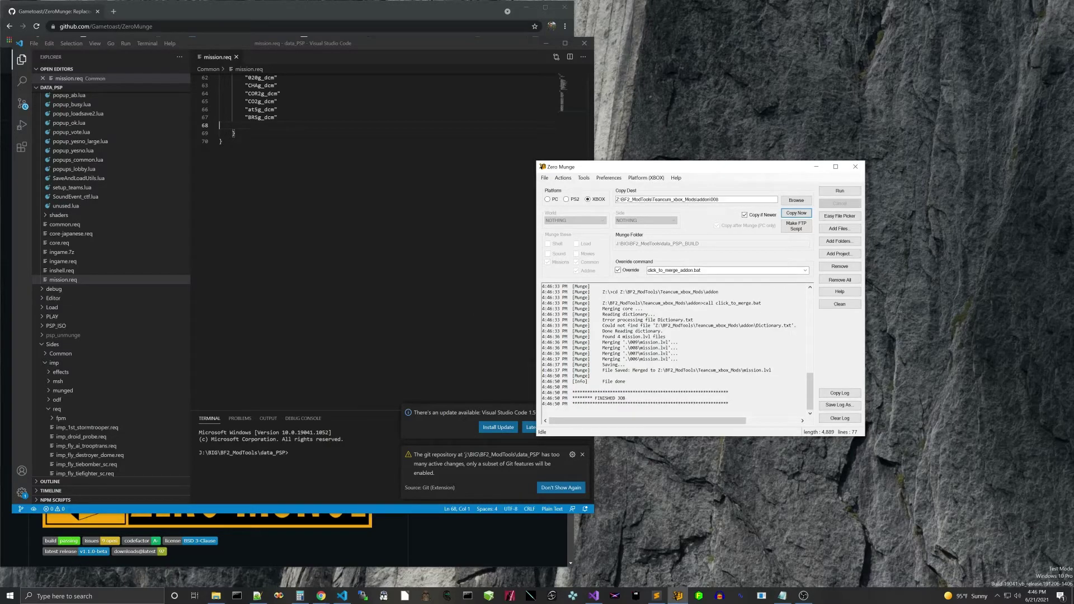
# - Review the end of the merge log and set the platform to PC
pyautogui.click(678, 358)
pyautogui.moveTo(731, 404); pyautogui.dragTo(542, 390)
pyautogui.click(698, 286)
pyautogui.click(548, 200)
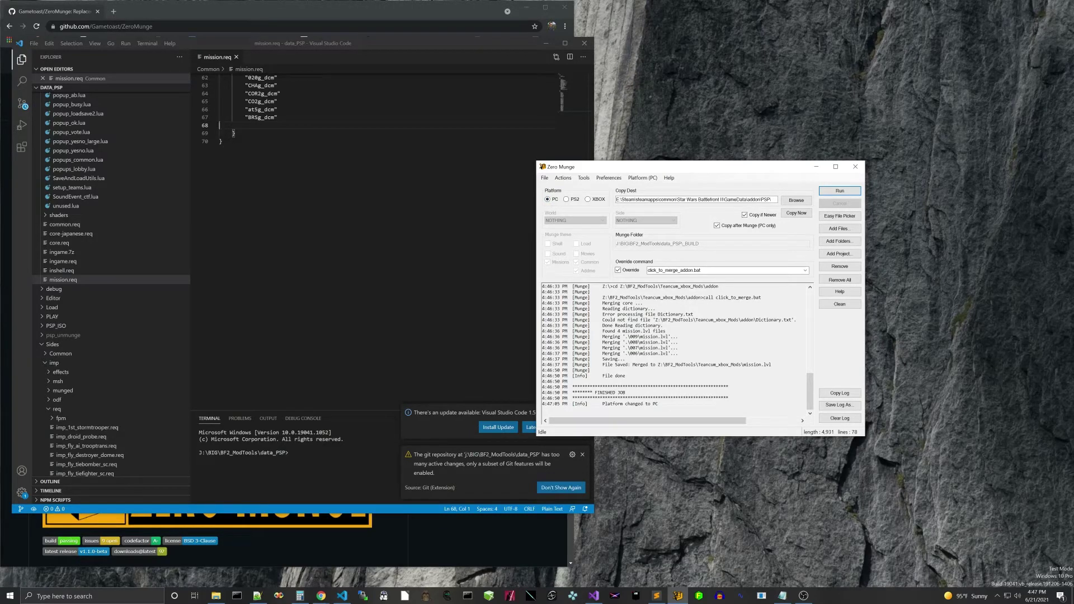
# - Move the Zero Munge window aside, switch to Visual Studio Code, and open dea1g_dcm.lua from Common\scripts\PSP
pyautogui.moveTo(696, 166); pyautogui.dragTo(740, 151)
pyautogui.click(589, 283)
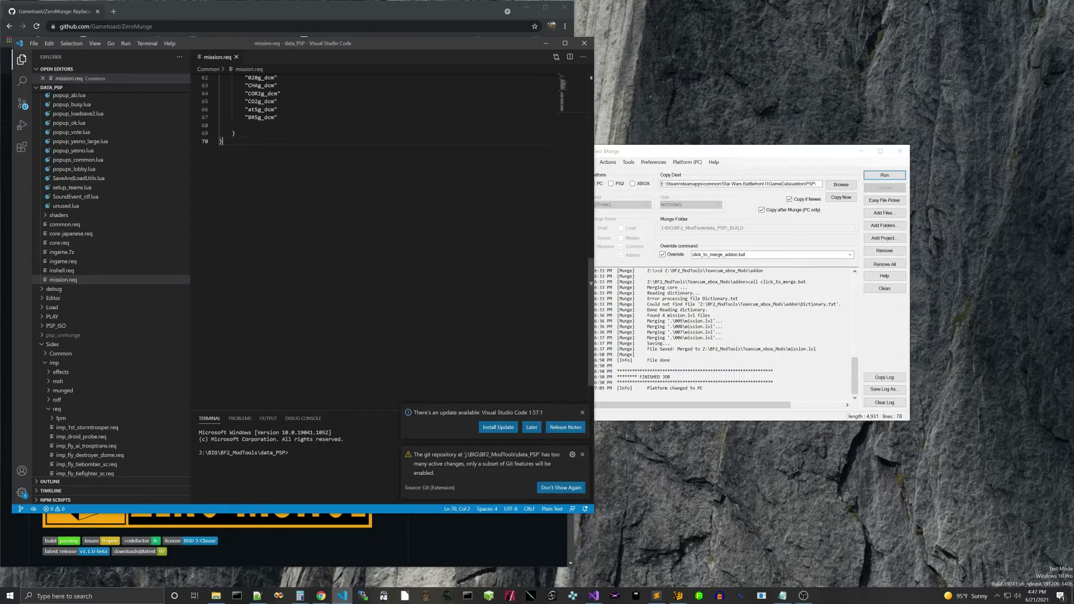
pyautogui.hotkey('ctrl', 'p')
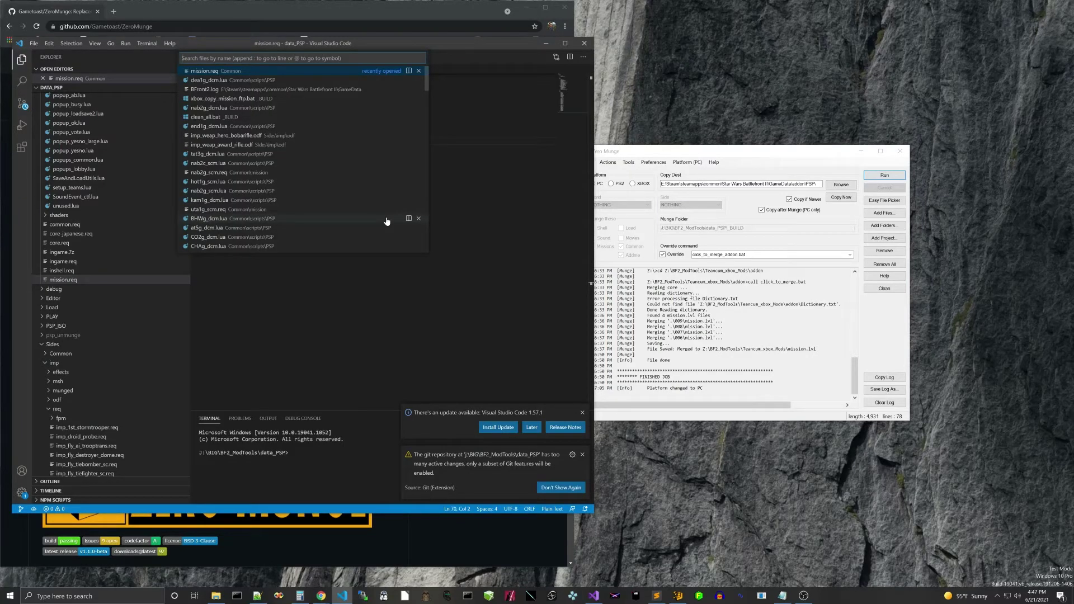
pyautogui.write('dea1')
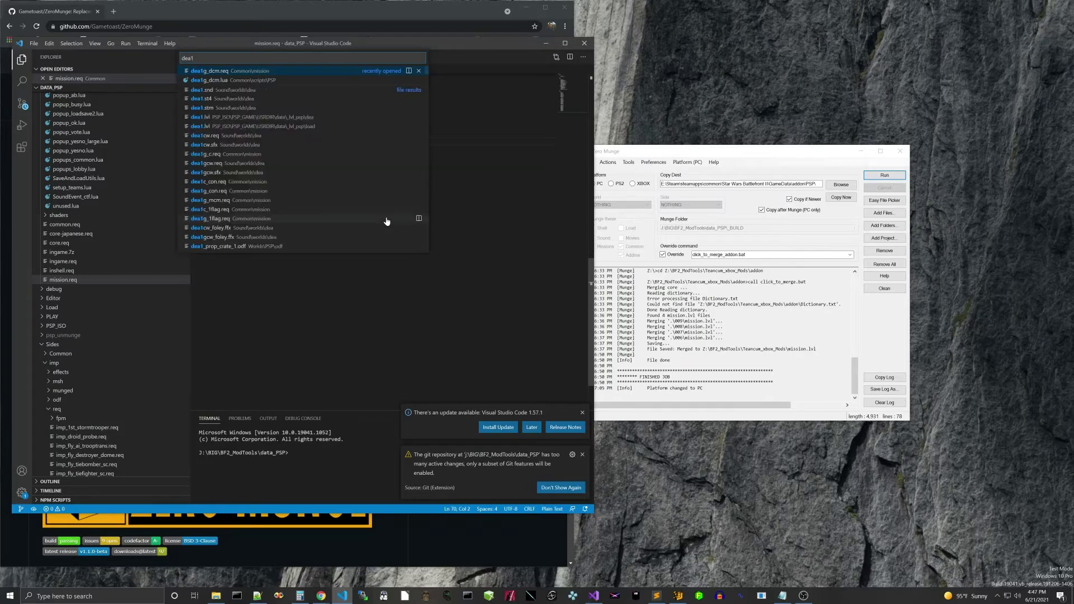
pyautogui.write('g_dcv')
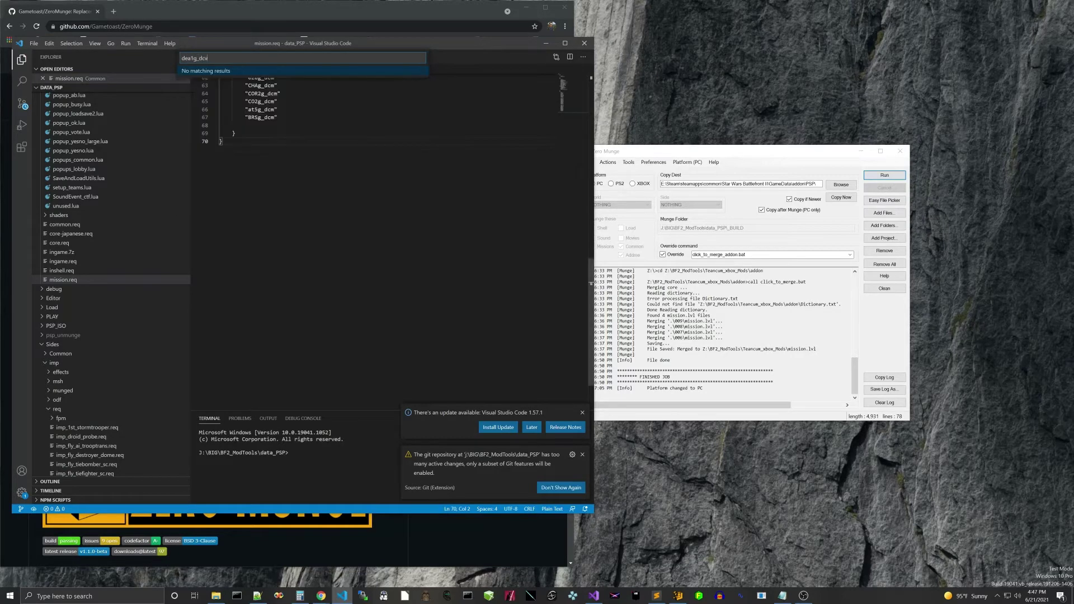
pyautogui.press('BackSpace')
pyautogui.press('BackSpace')
pyautogui.press('Down')
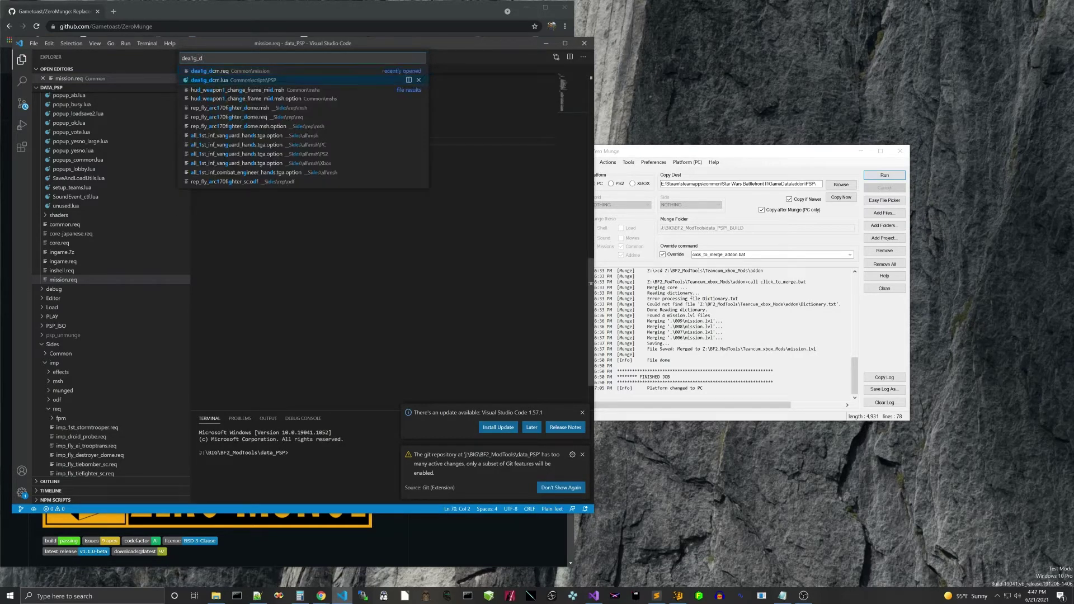
pyautogui.press('Return')
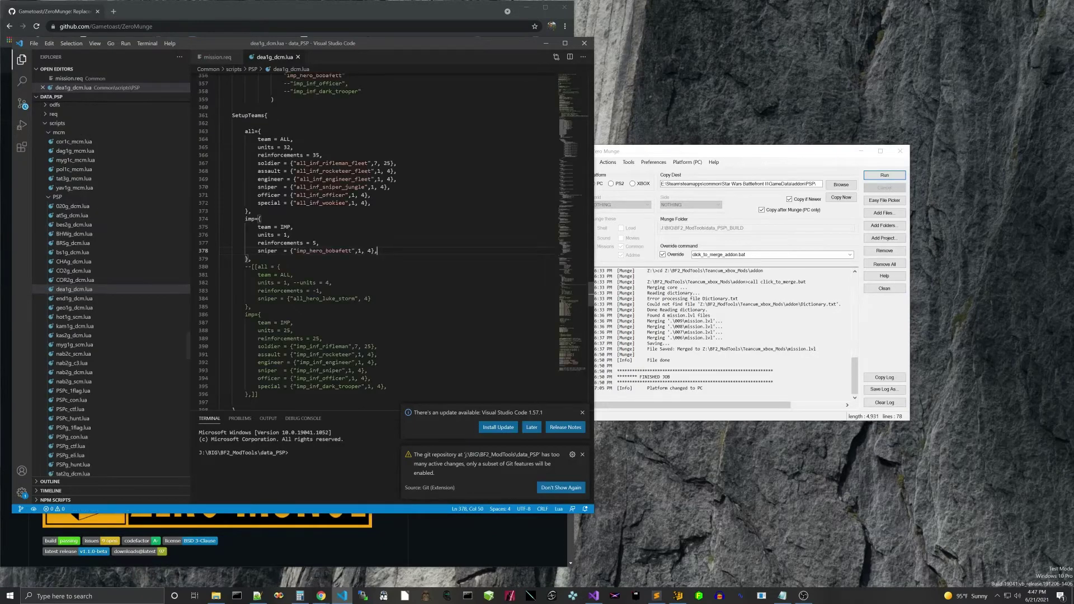
# - Replace the imp team's sniper class with imp_inf_sniper in SetupTeams and save the script
pyautogui.click(373, 251)
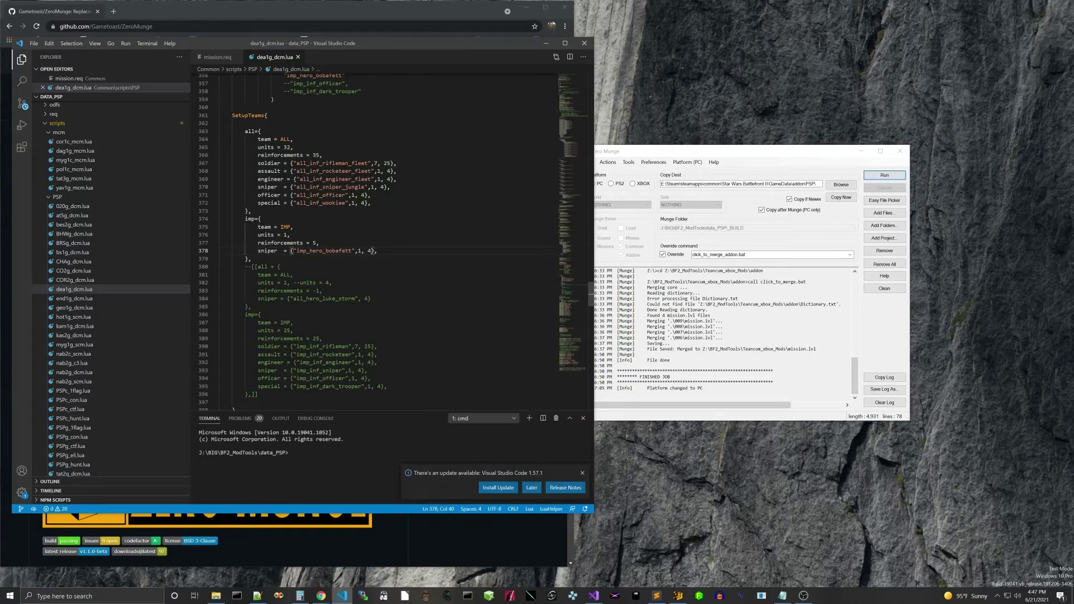
pyautogui.scroll(5, 346, 376)
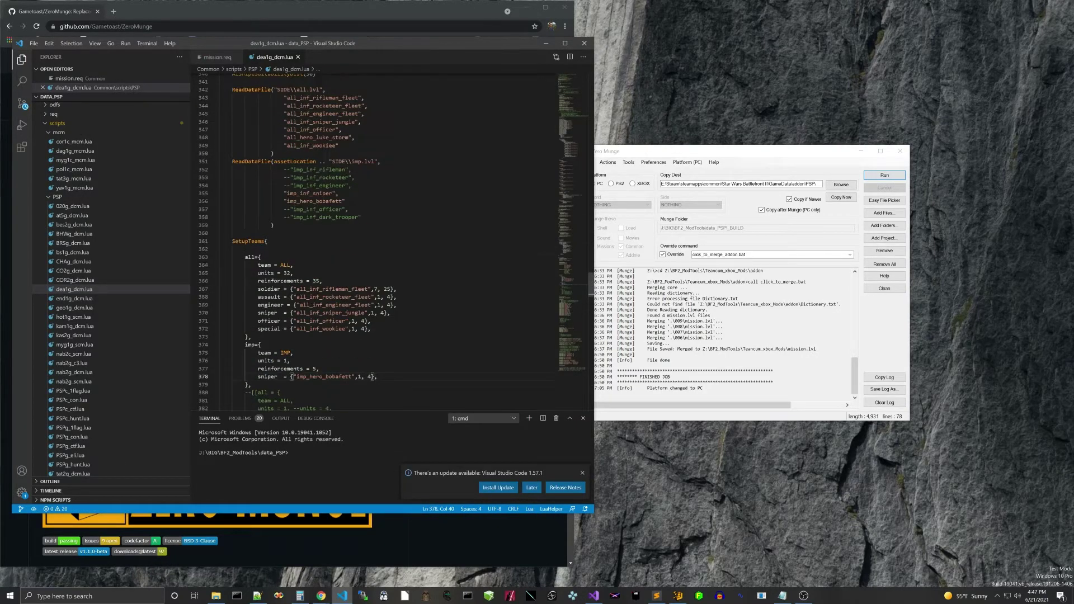
pyautogui.doubleClick(313, 193)
pyautogui.hotkey('ctrl', 'c')
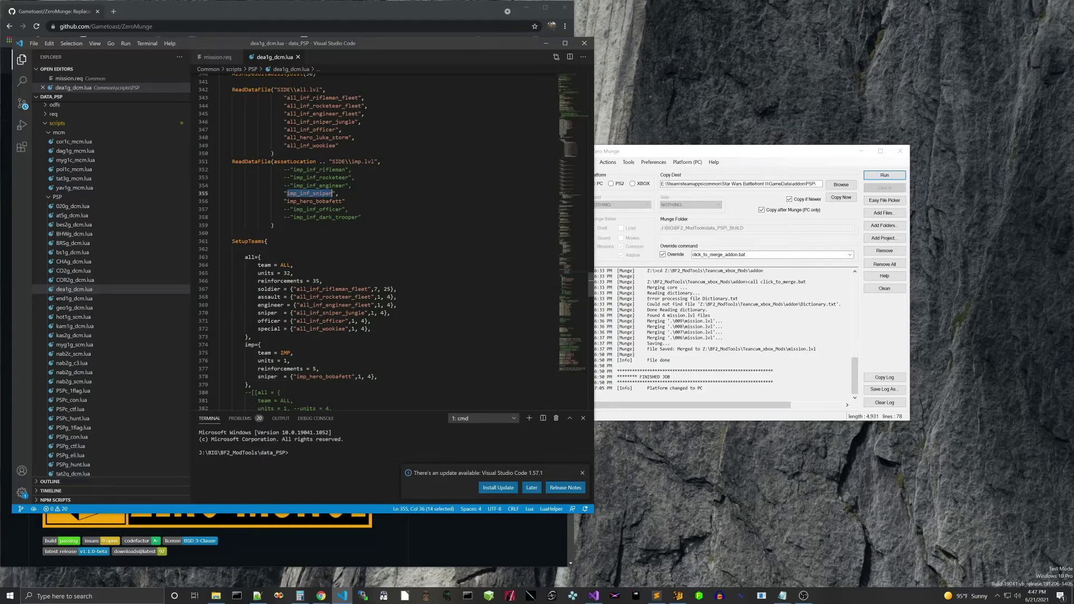
pyautogui.scroll(-3, 314, 194)
pyautogui.doubleClick(325, 314)
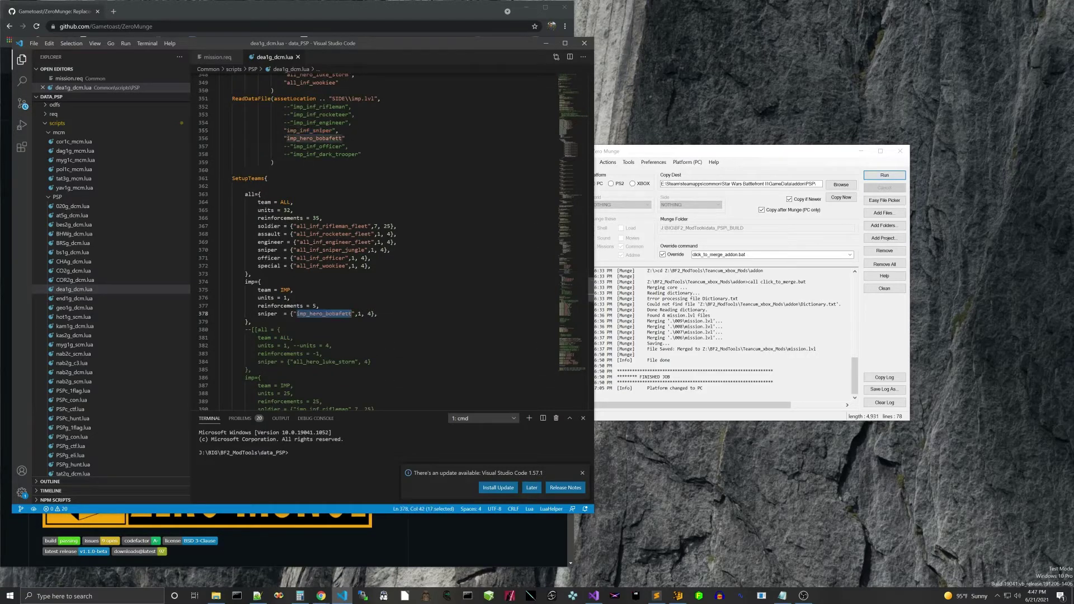
pyautogui.hotkey('ctrl', 'v')
pyautogui.press('End')
pyautogui.hotkey('ctrl', 's')
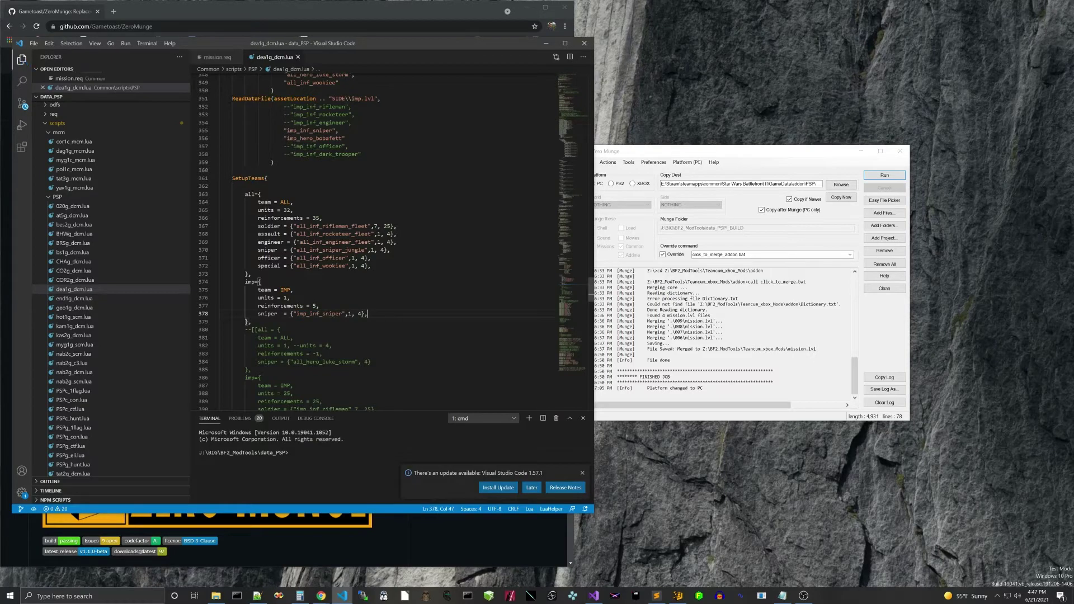
# - Dismiss the Visual Studio Code update notice, return to Zero Munge, and turn off the override command
pyautogui.click(582, 473)
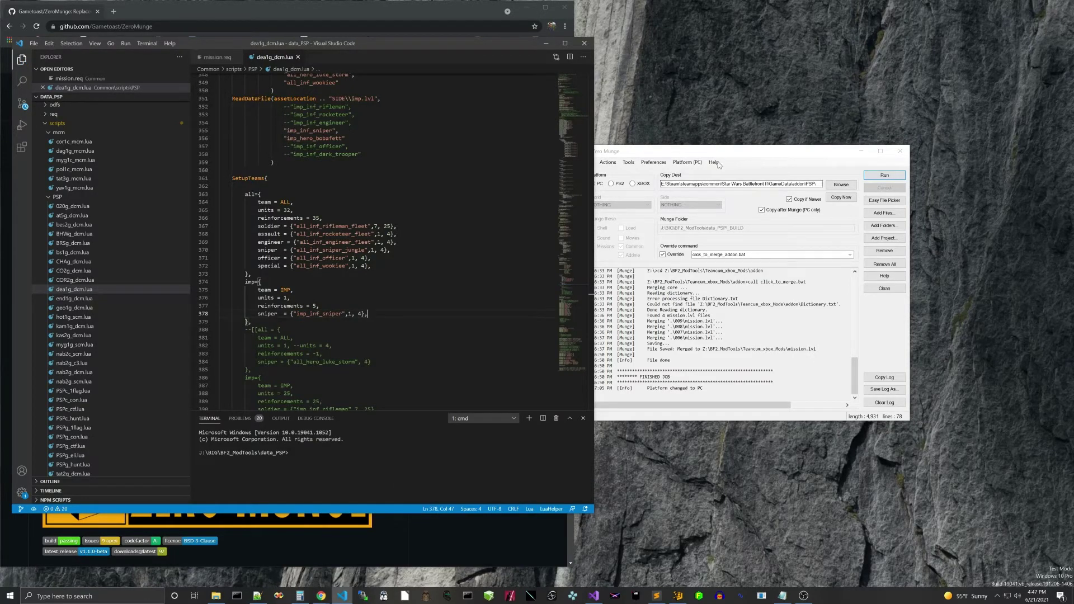
pyautogui.moveTo(719, 152); pyautogui.dragTo(743, 140)
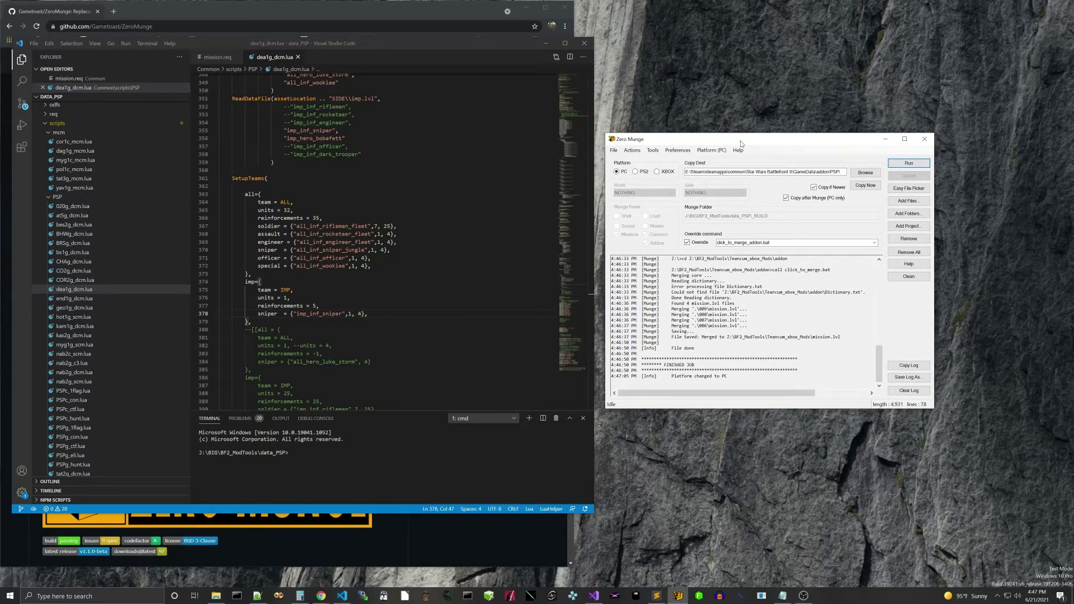
pyautogui.click(695, 243)
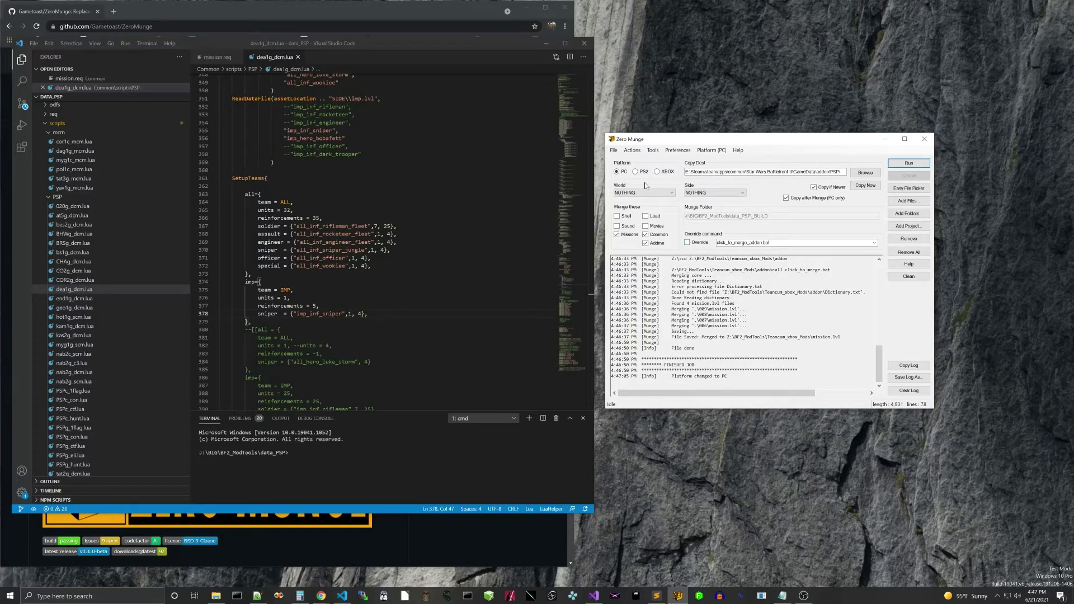
# - Open the dialog for launching a mission in the debugger and inspect its auto-launch file location
pyautogui.click(632, 151)
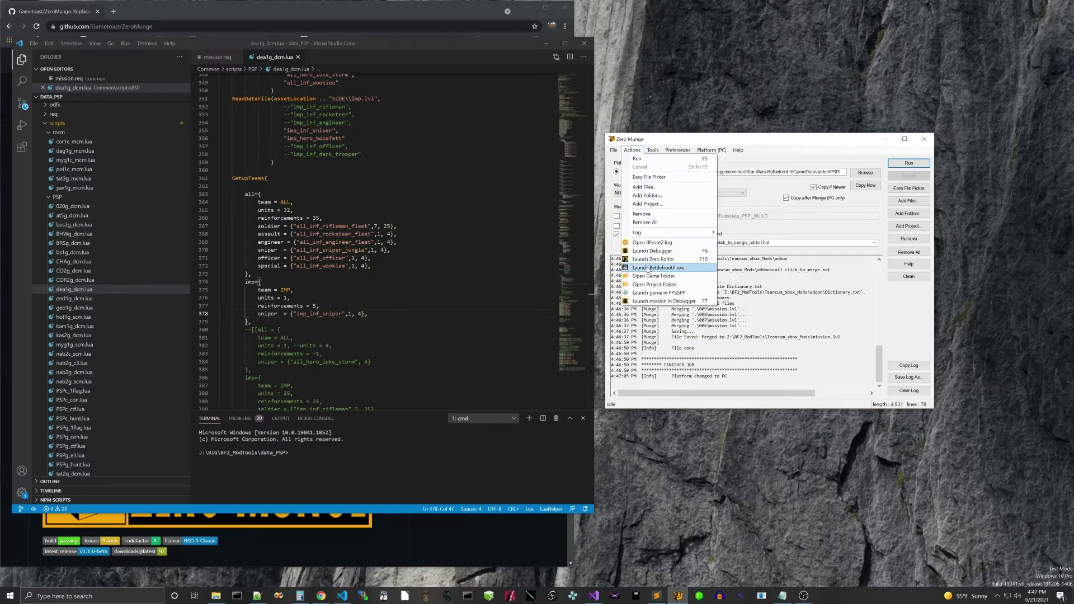
pyautogui.click(658, 302)
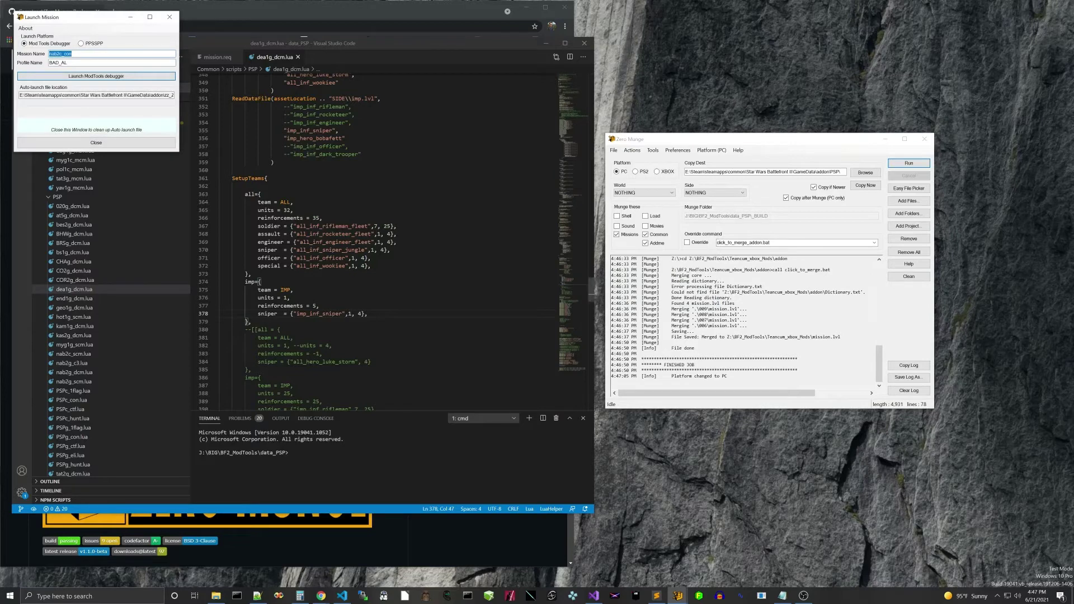
pyautogui.moveTo(73, 18); pyautogui.dragTo(662, 211)
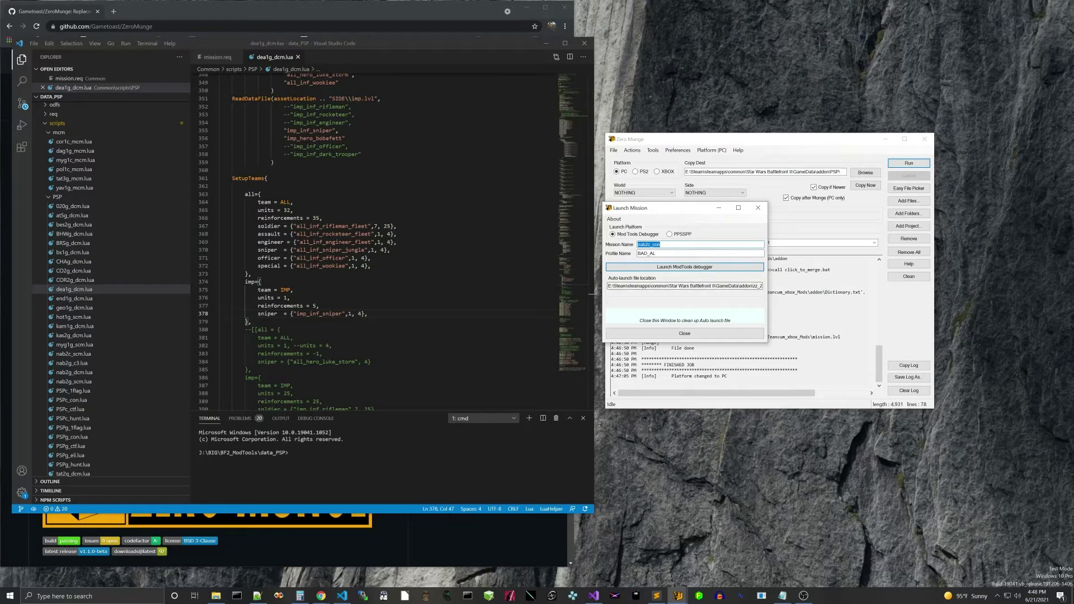
pyautogui.moveTo(762, 285); pyautogui.dragTo(638, 286)
pyautogui.click(695, 286)
pyautogui.moveTo(762, 286); pyautogui.dragTo(666, 286)
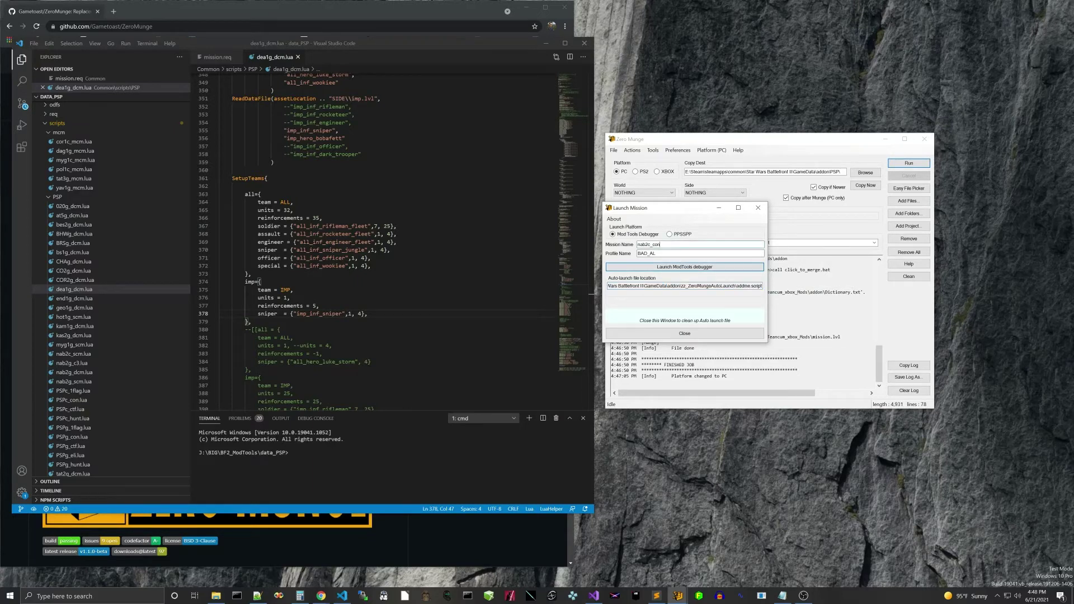
# - Set the mission name to dea1g_dcm and move the Launch Mission window clear of the other windows
pyautogui.hotkey('ctrl', 'a')
pyautogui.write('dea')
pyautogui.moveTo(678, 213); pyautogui.dragTo(944, 28)
pyautogui.click(391, 242)
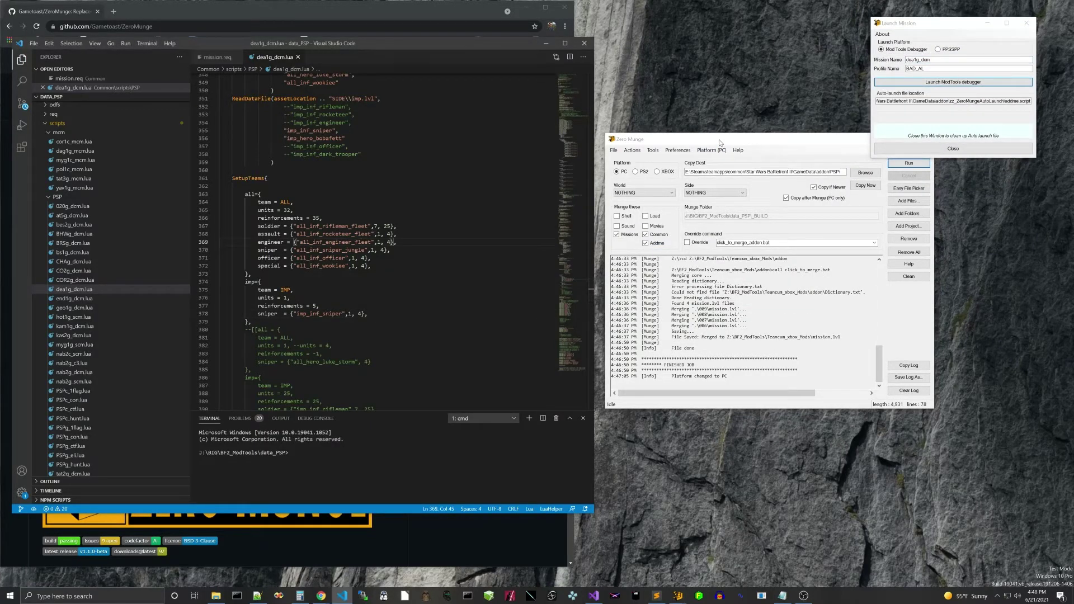
# - Exclude Common from the munge, keeping Missions and Addme selected, and run the munge for PC
pyautogui.moveTo(720, 143); pyautogui.dragTo(722, 166)
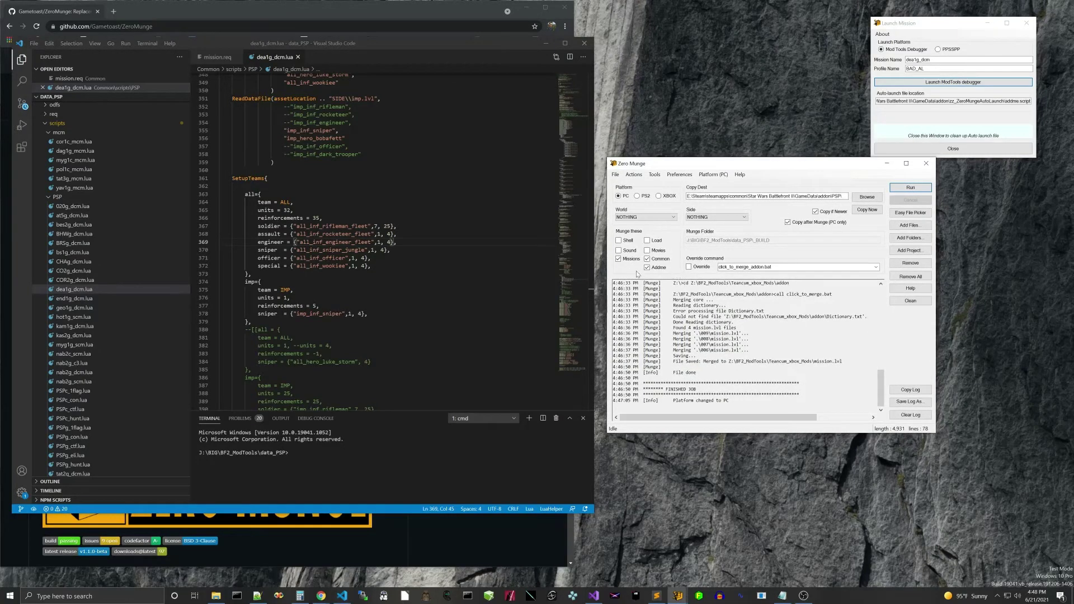
pyautogui.click(649, 260)
pyautogui.click(910, 188)
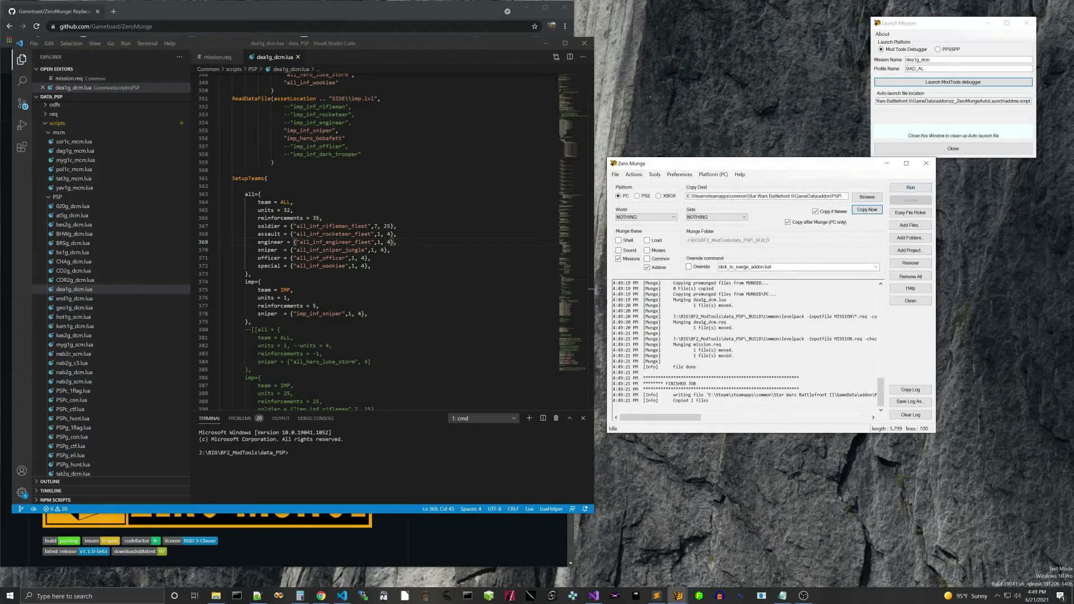
# - Launch the dea1g_dcm mission in the ModTools debugger from the Launch Mission window
pyautogui.moveTo(920, 23); pyautogui.dragTo(821, 72)
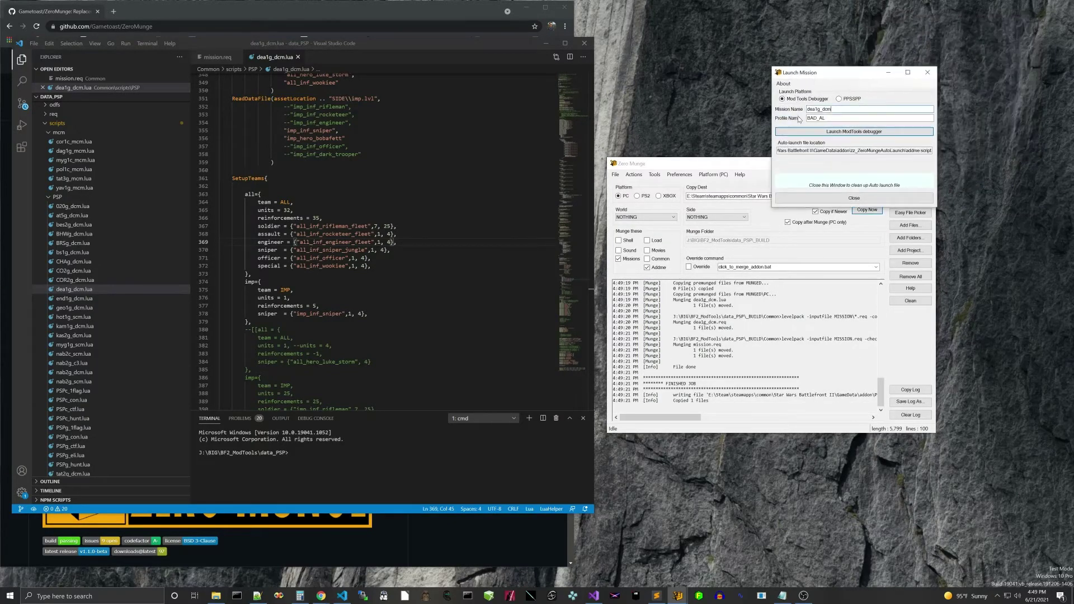
pyautogui.click(801, 133)
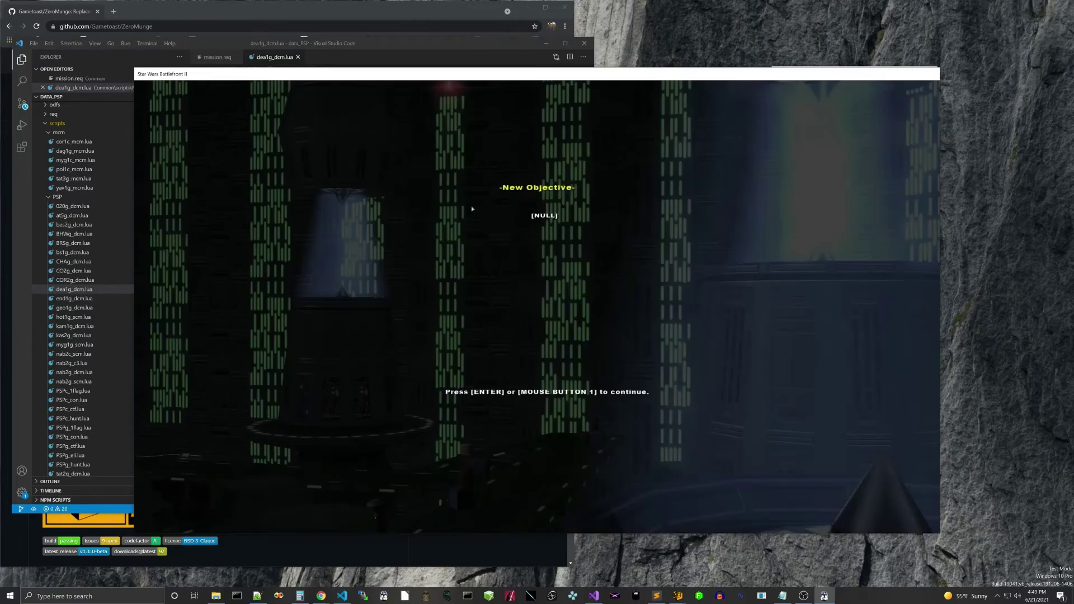
# - Start the launched mission, spawn as the Scout Trooper, run through the map to test it, and quit the game
pyautogui.press('Return')
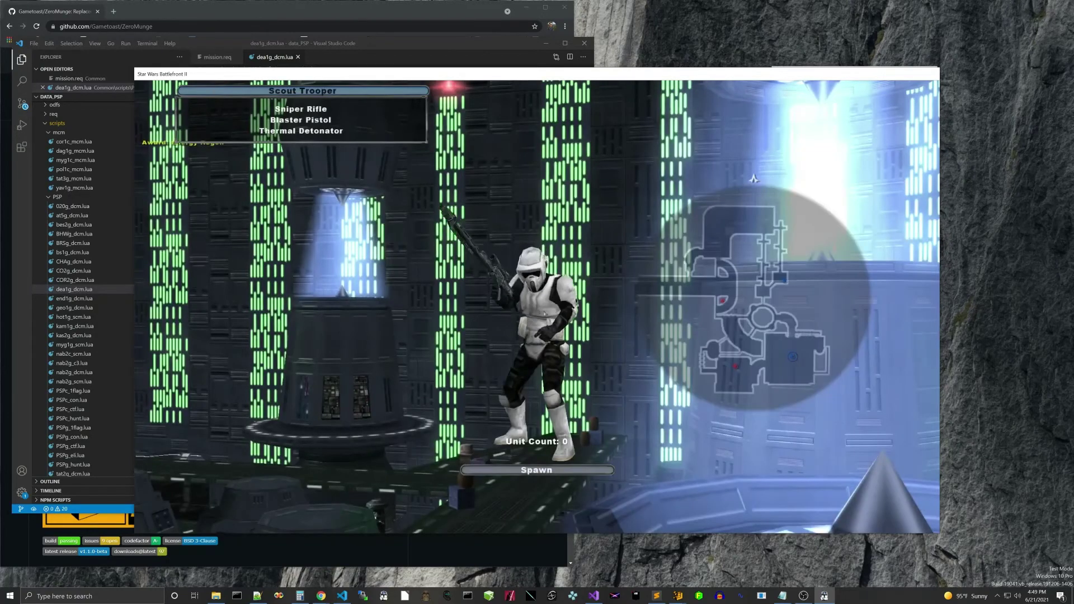
pyautogui.click(557, 475)
pyautogui.press('w')
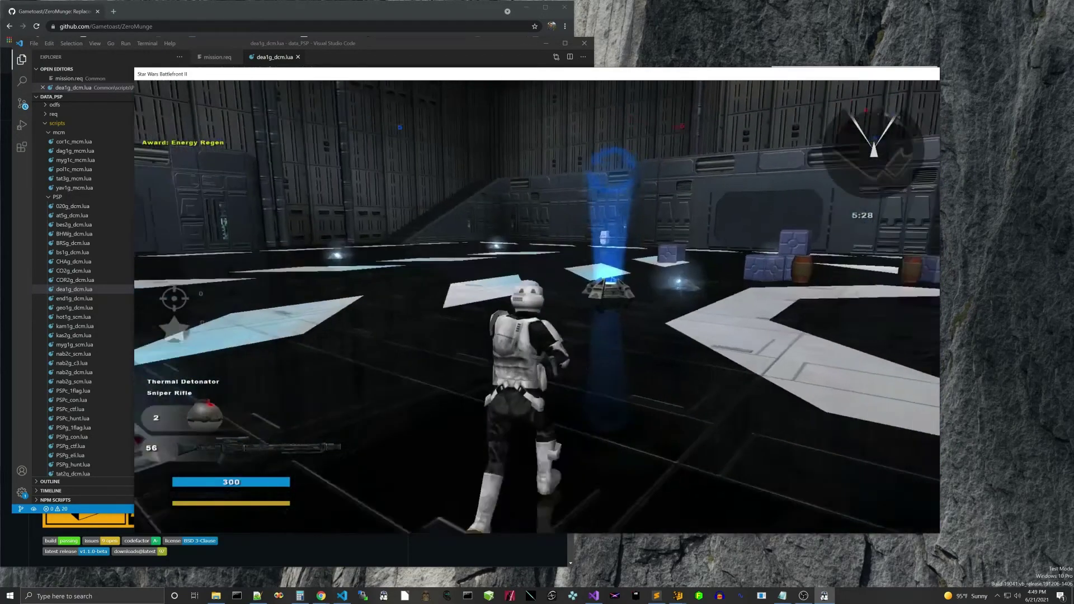
pyautogui.press('w')
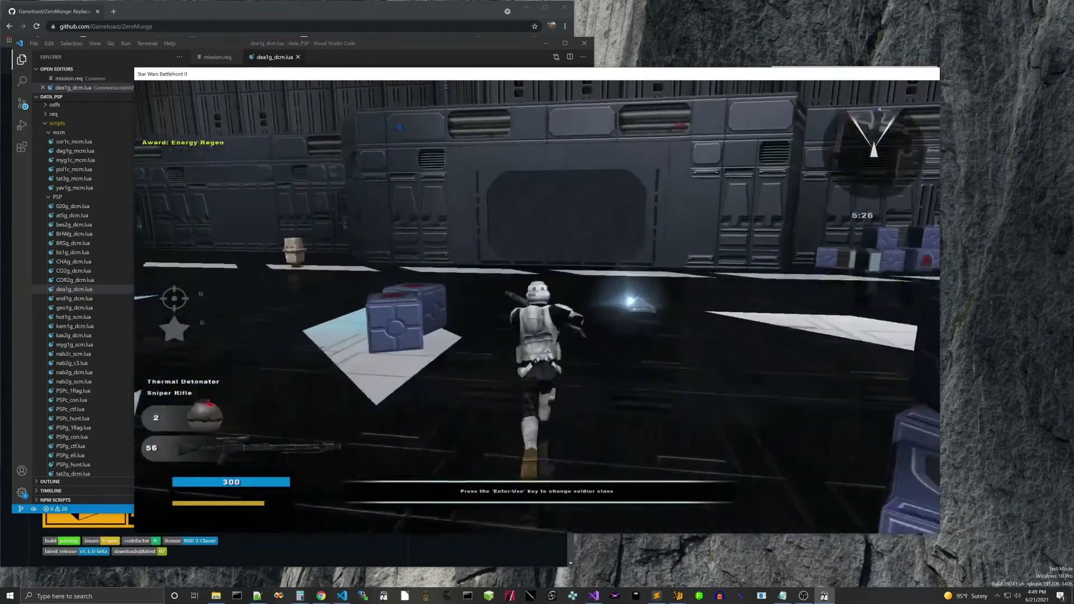
pyautogui.press('w')
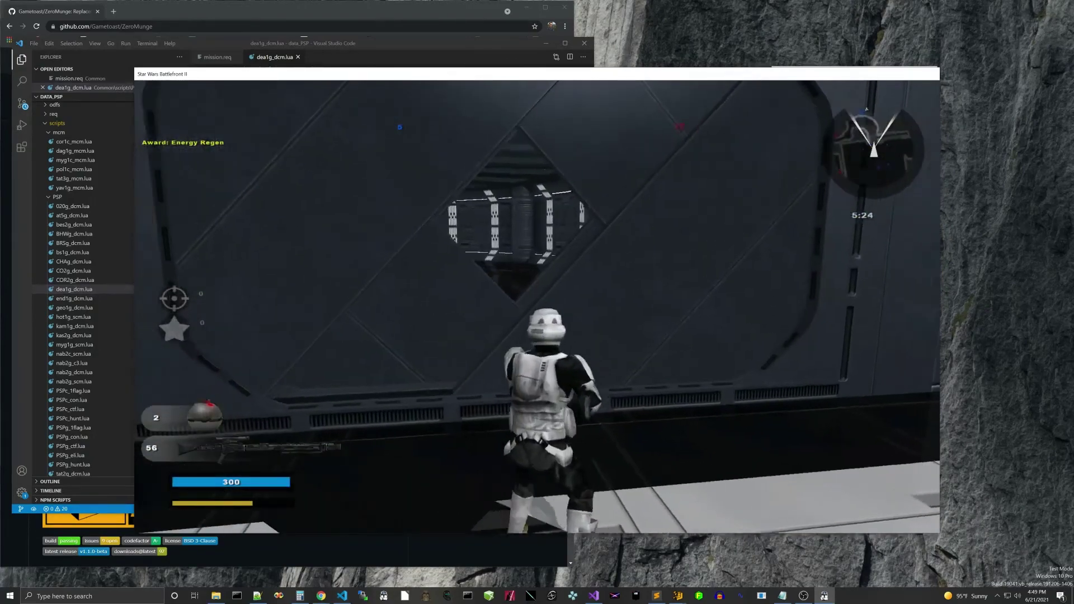
pyautogui.press('w')
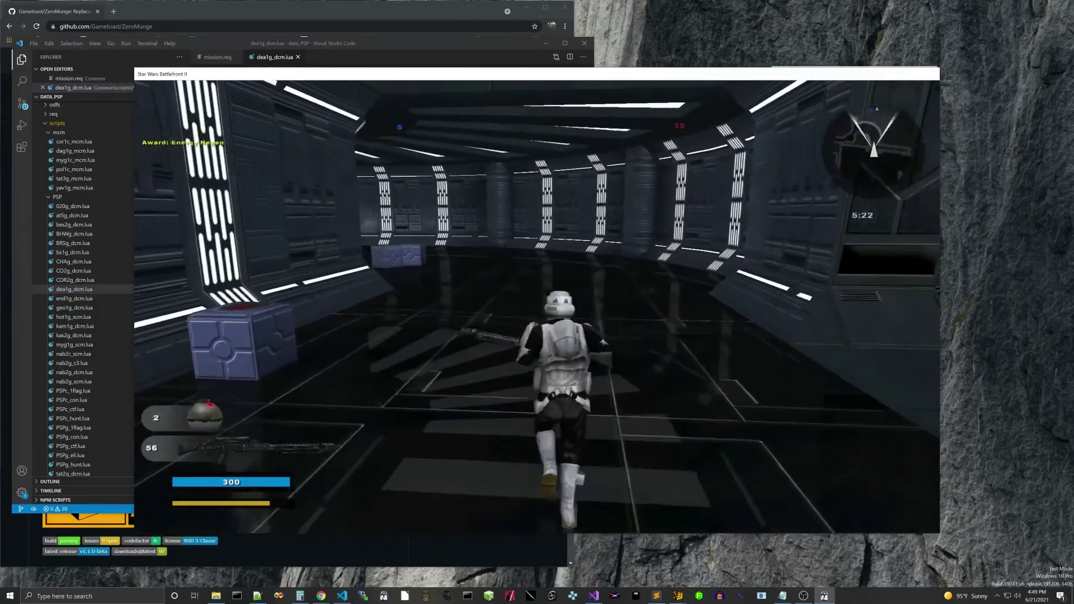
pyautogui.hotkey('alt', 'F4')
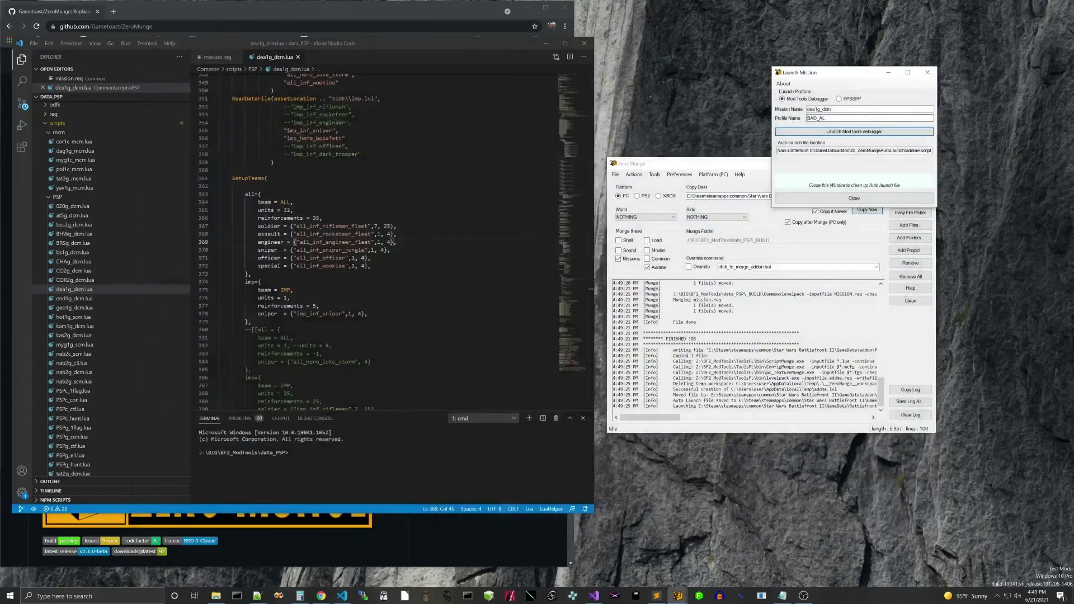
# - Replace the imp team's sniper class with imp_hero_bobafett in dea1g_dcm.lua and save the script
pyautogui.click(363, 314)
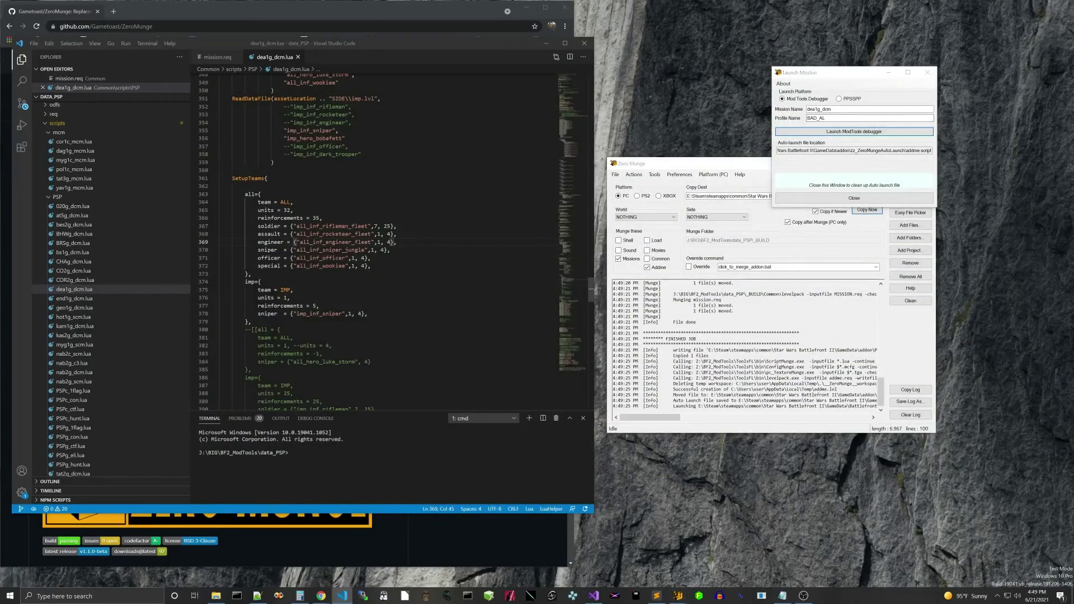
pyautogui.doubleClick(322, 313)
pyautogui.write('imp_hero_bobafett')
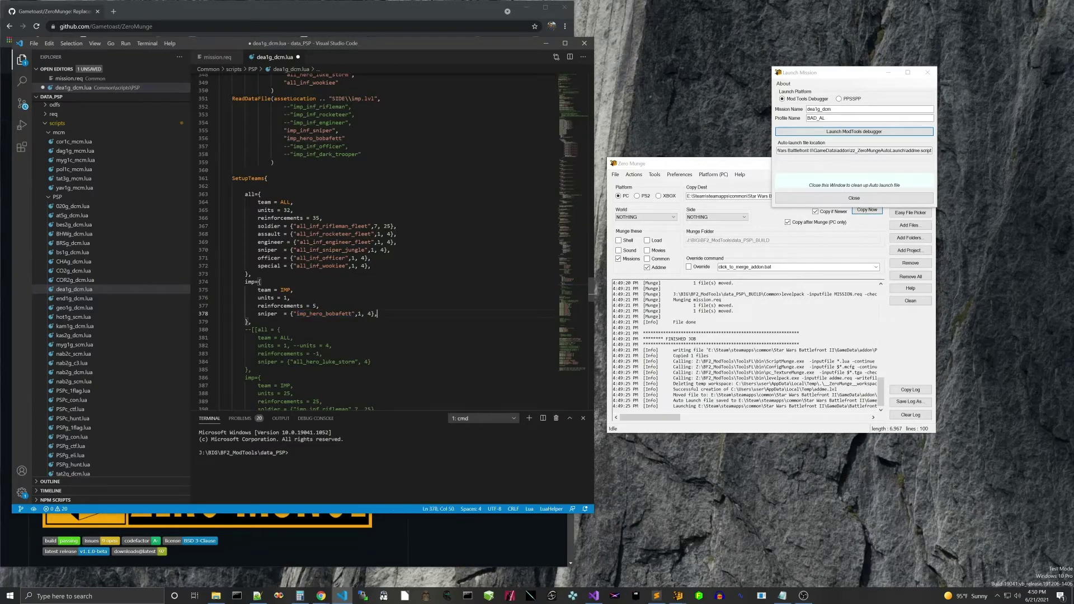
pyautogui.hotkey('ctrl', 's')
# - Move Zero Munge clear of the Launch Mission window, munge the edited script, and relaunch dea1g_dcm in the ModTools debugger
pyautogui.moveTo(725, 163); pyautogui.dragTo(731, 234)
pyautogui.click(933, 259)
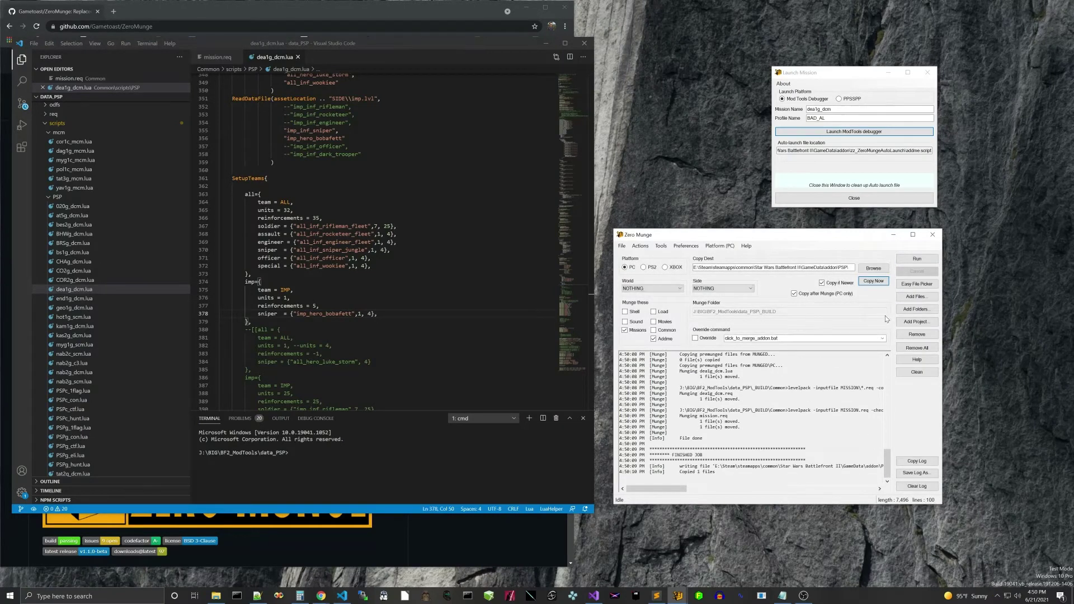
pyautogui.click(860, 135)
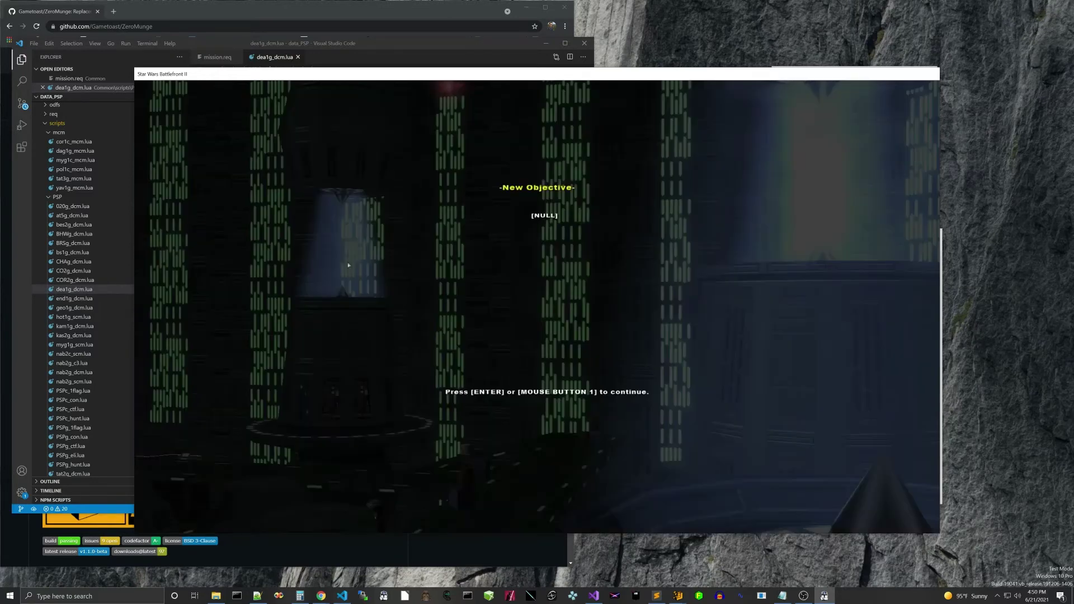
# - Start the relaunched mission, spawn as Boba Fett, test the character through the corridors and against enemies, and quit the game
pyautogui.click(298, 278)
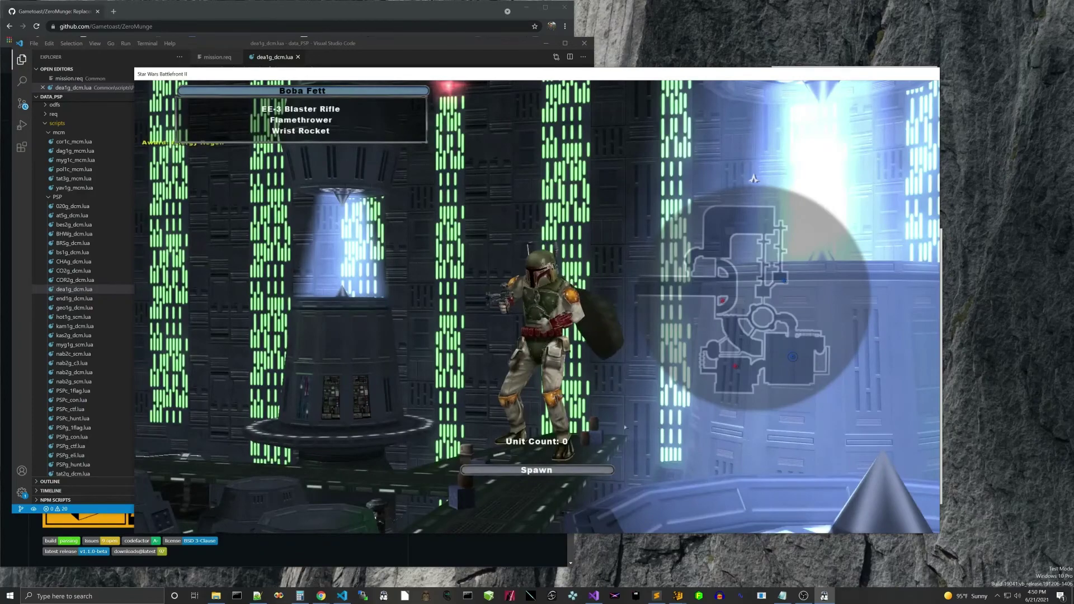
pyautogui.click(579, 467)
pyautogui.press('w')
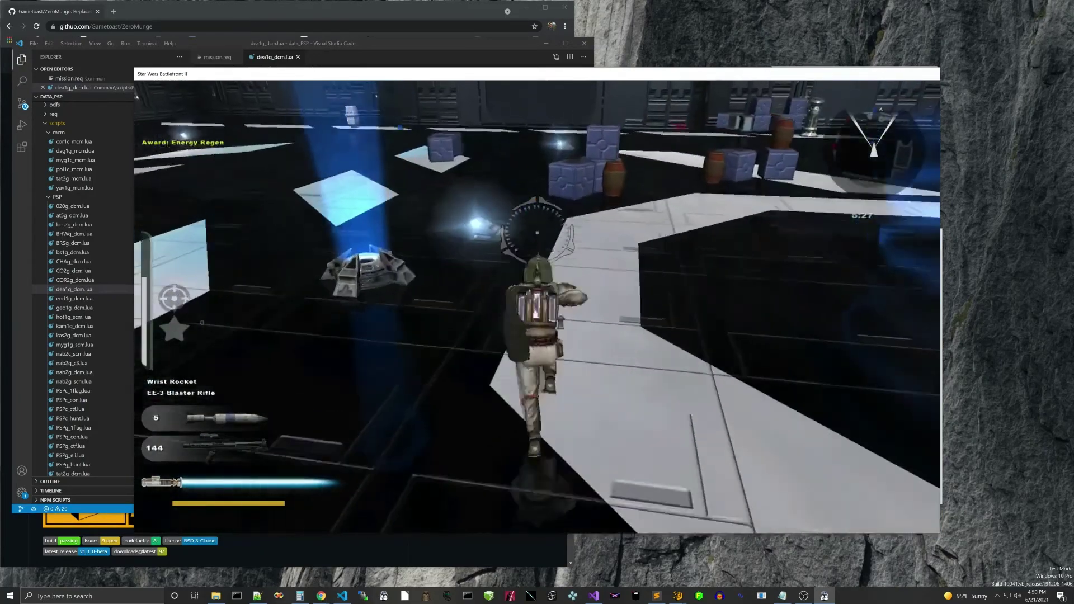
pyautogui.press('w')
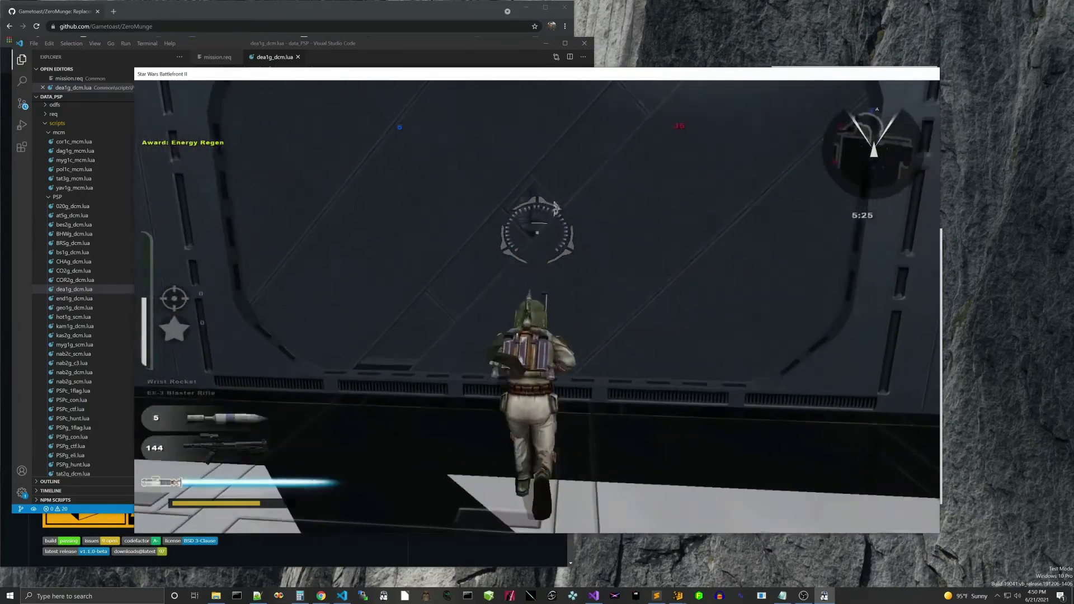
pyautogui.press('w')
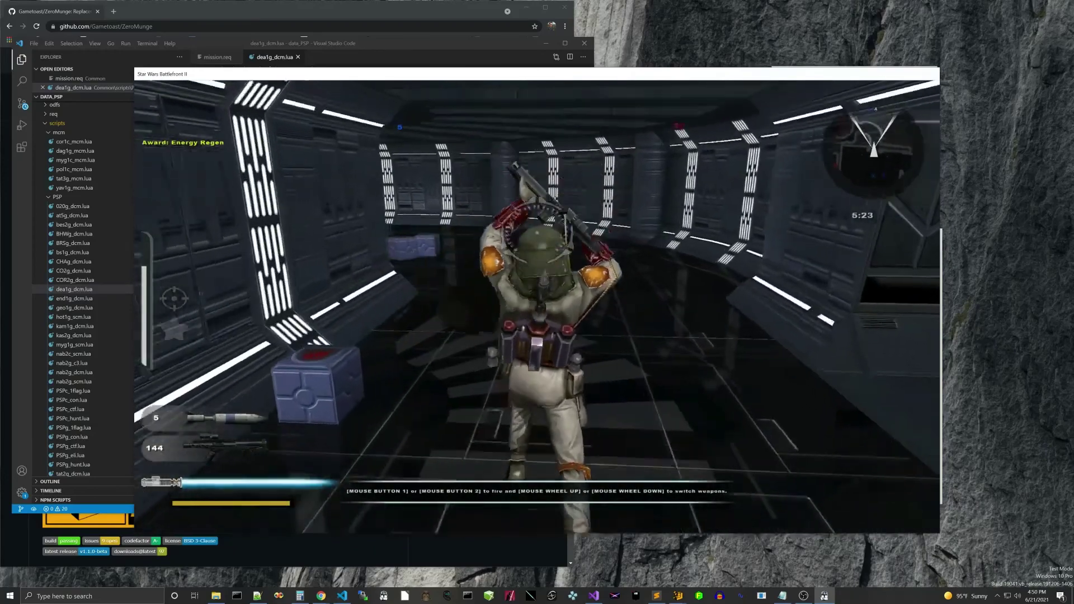
pyautogui.press('w')
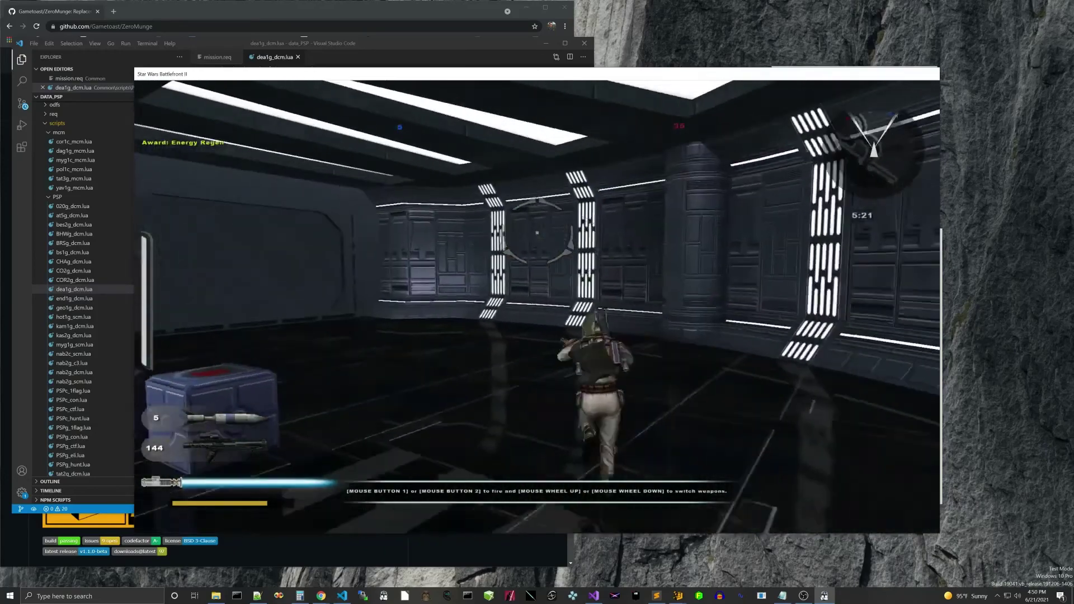
pyautogui.press('w')
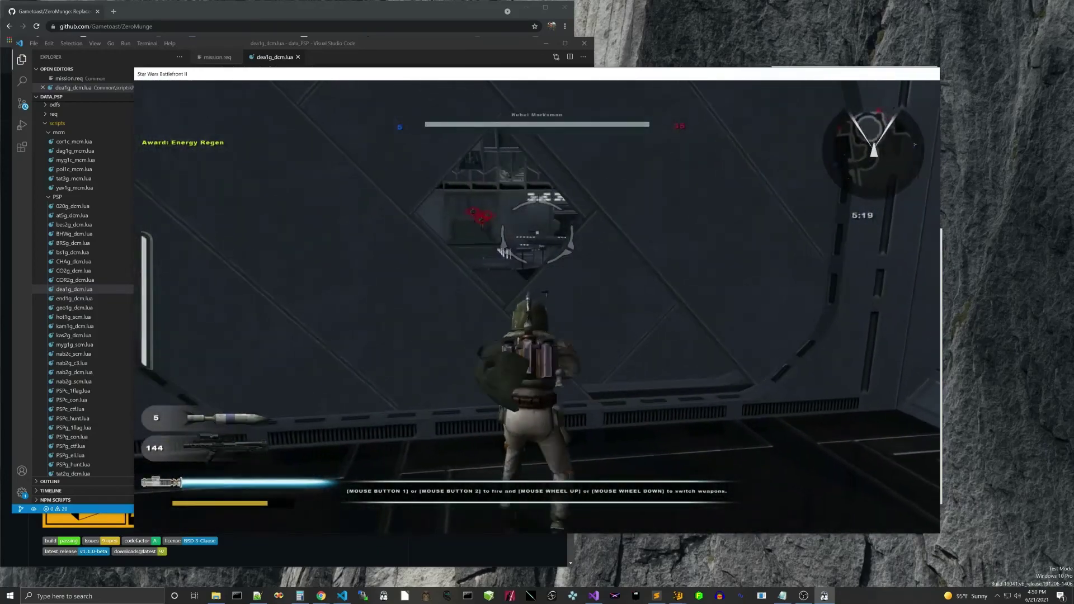
pyautogui.press('w')
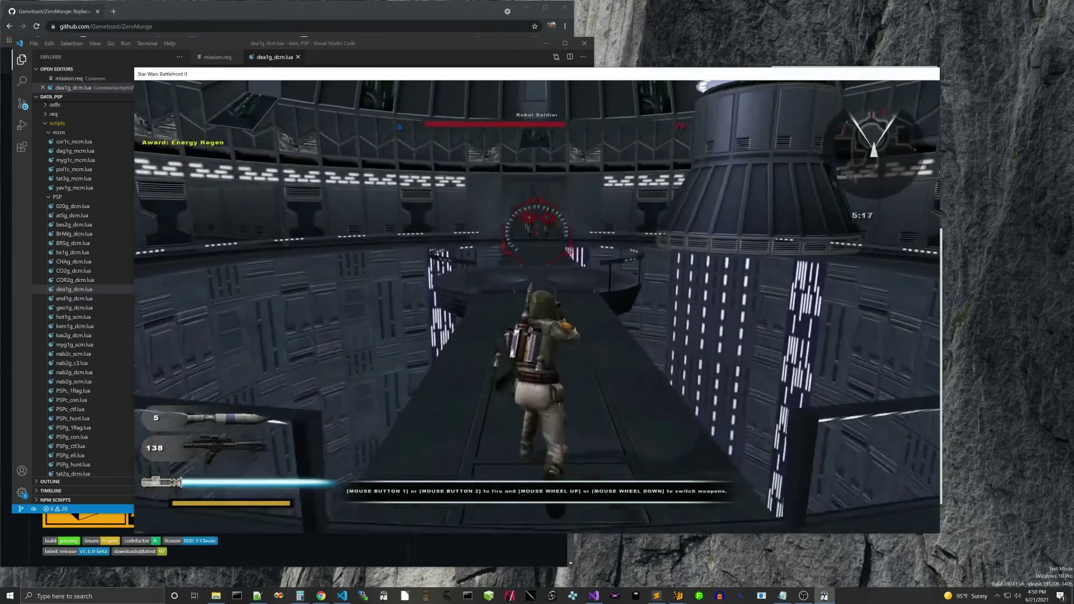
pyautogui.press('w')
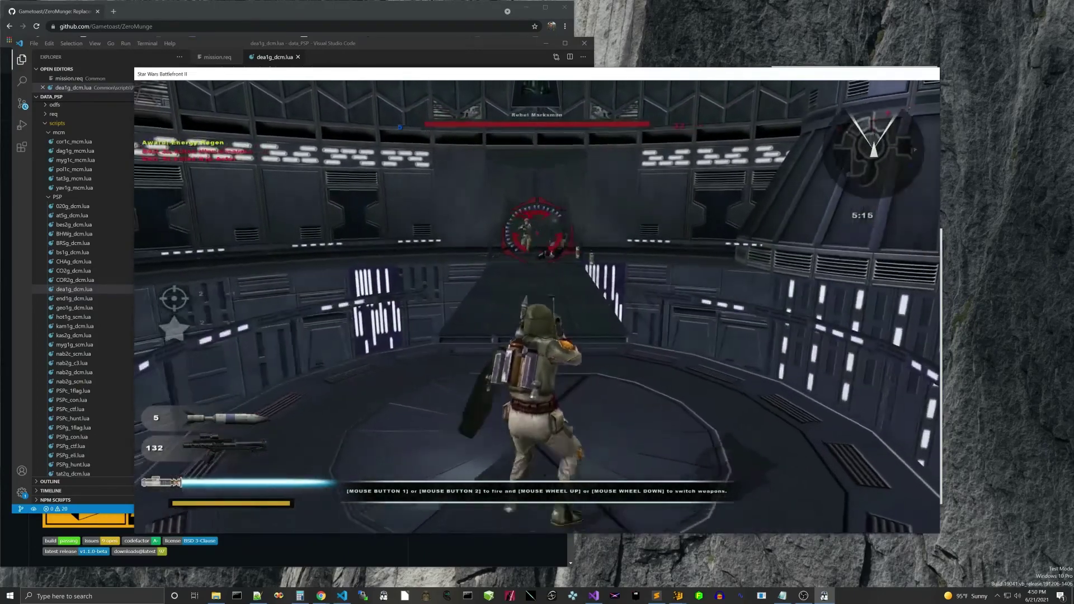
pyautogui.press('w')
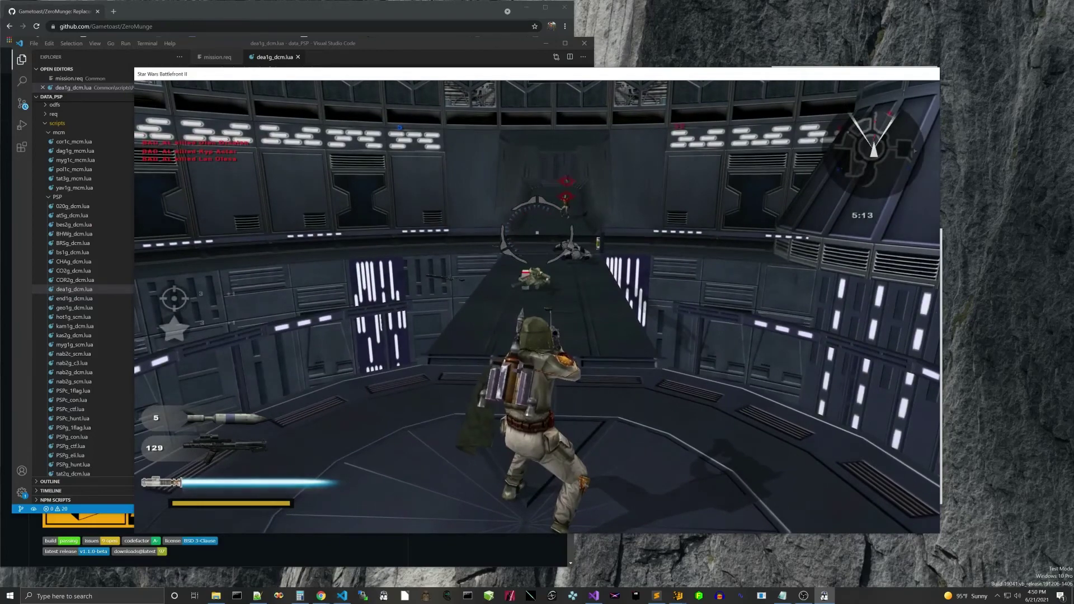
pyautogui.hotkey('alt', 'F4')
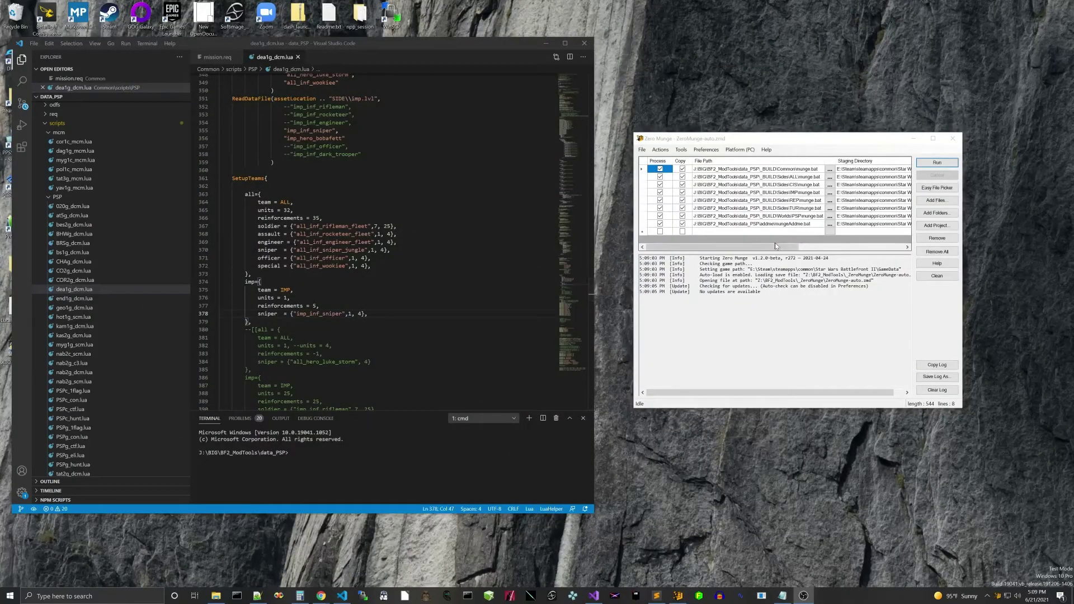
# - Add a new mission named PS1g_con to the project with Zero Munge's Add Mission tool
pyautogui.click(712, 139)
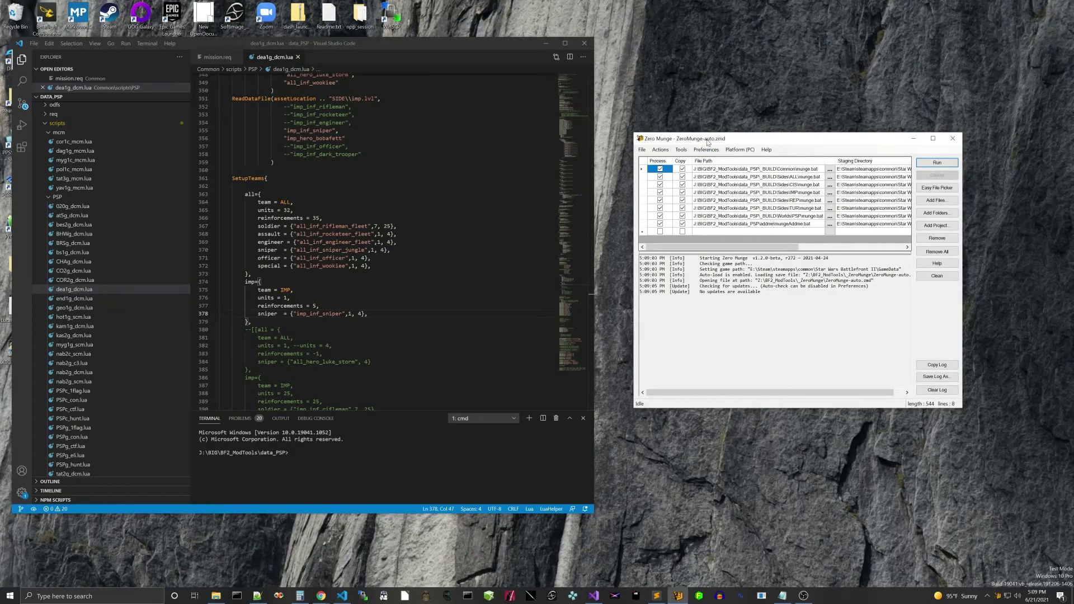
pyautogui.click(681, 150)
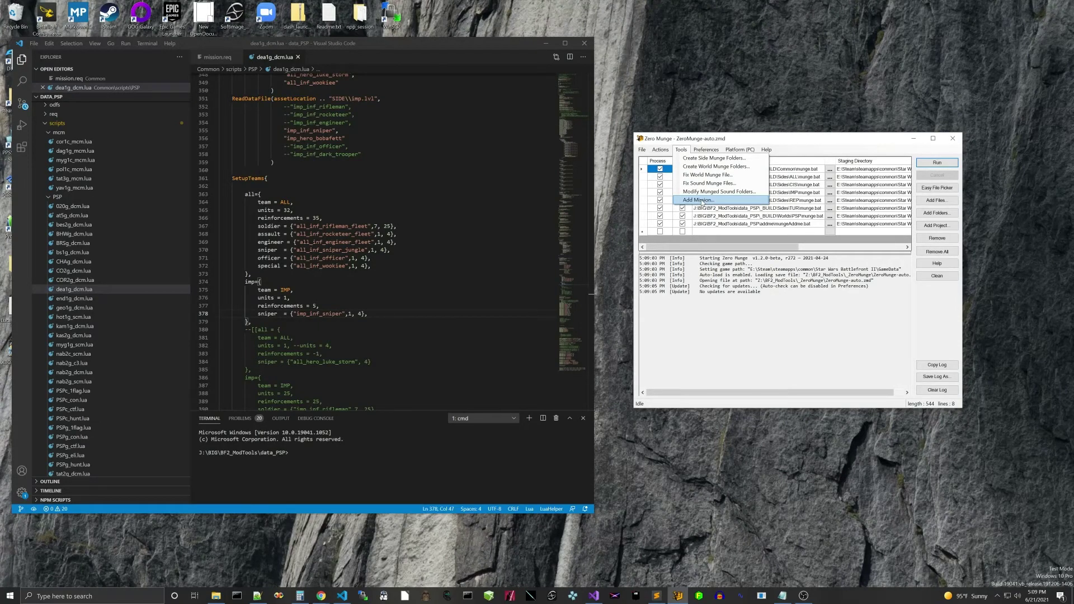
pyautogui.click(702, 201)
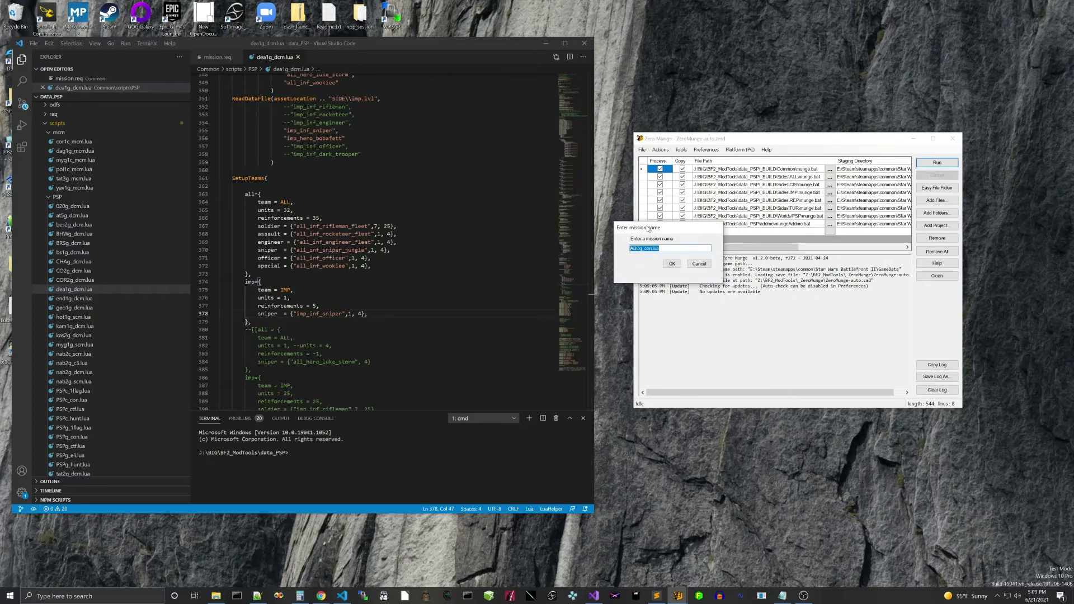
pyautogui.press('Home')
pyautogui.hotkey('shift', 'Right')
pyautogui.write('PS1')
pyautogui.press('Return')
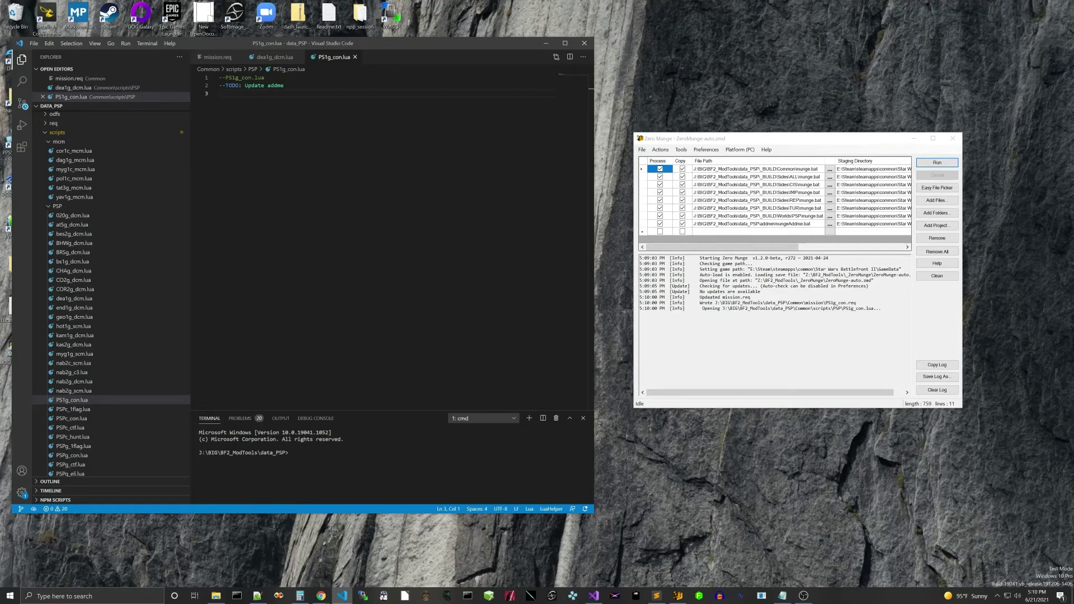
# - Highlight the log entries for the updated mission.req, the written PS1g_con.req and the opened PS1g_con.lua script
pyautogui.click(640, 314)
pyautogui.moveTo(700, 297); pyautogui.dragTo(752, 297)
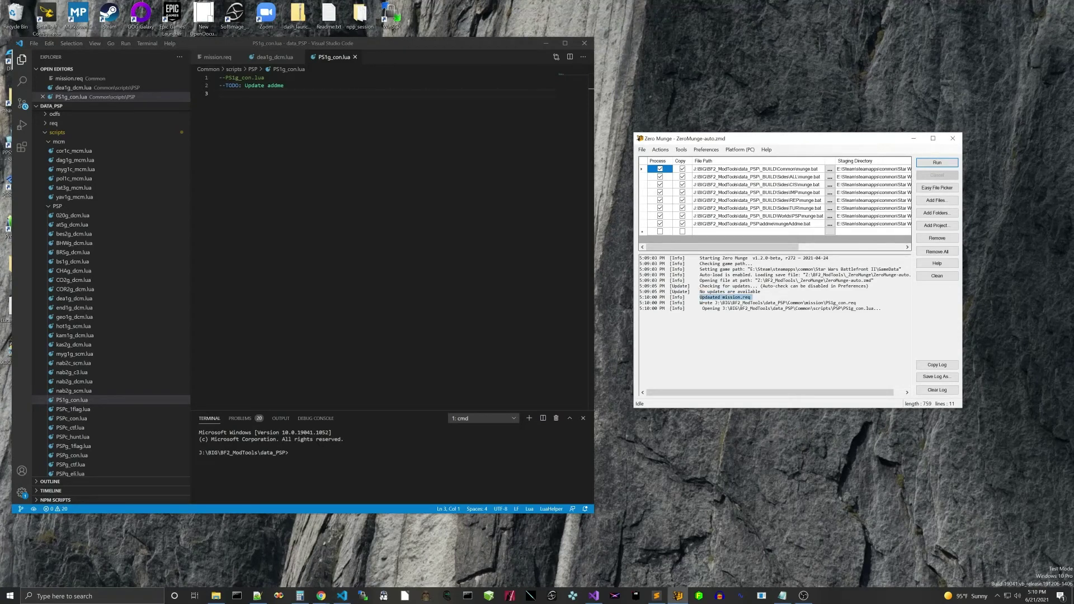
pyautogui.moveTo(856, 303); pyautogui.dragTo(806, 303)
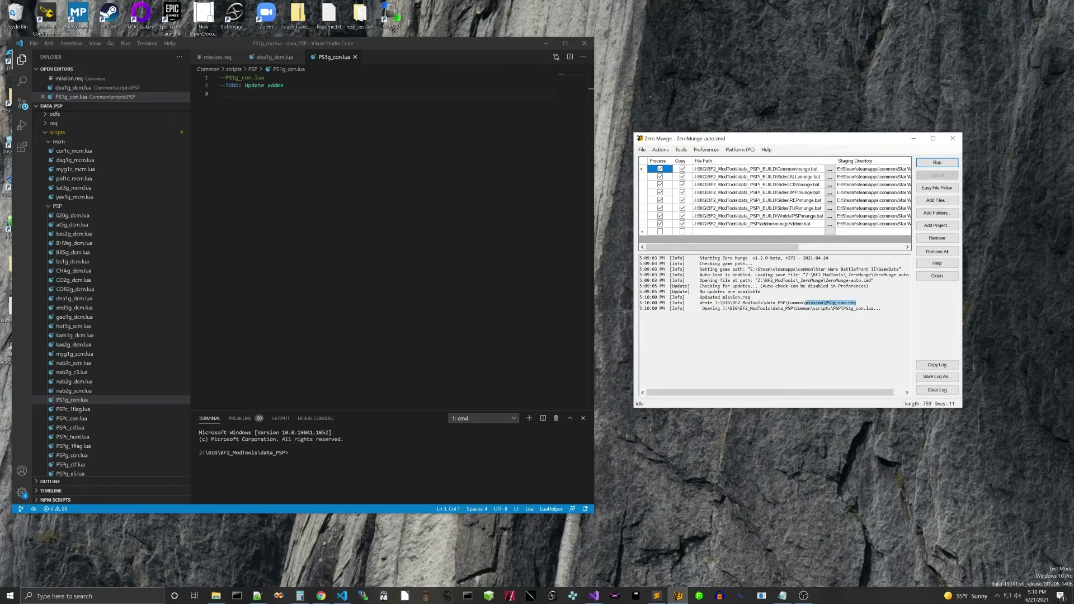
pyautogui.moveTo(882, 308); pyautogui.dragTo(795, 309)
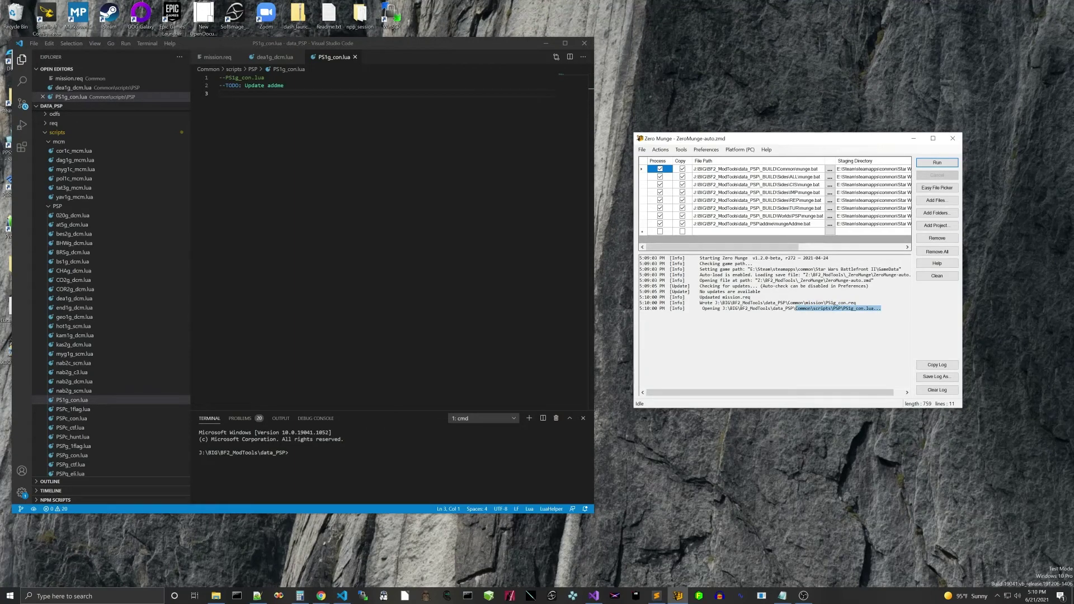
# - Inspect the generated PS1g_con.lua script in the code editor, highlighting its "TODO: Update addme" comment
pyautogui.click(219, 93)
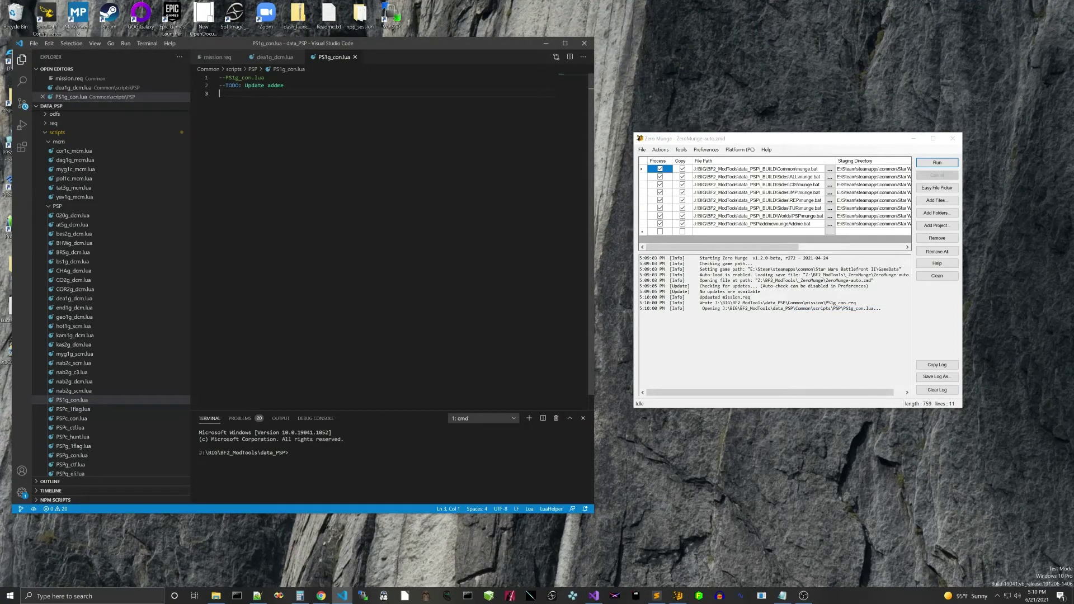
pyautogui.moveTo(220, 93); pyautogui.dragTo(209, 85)
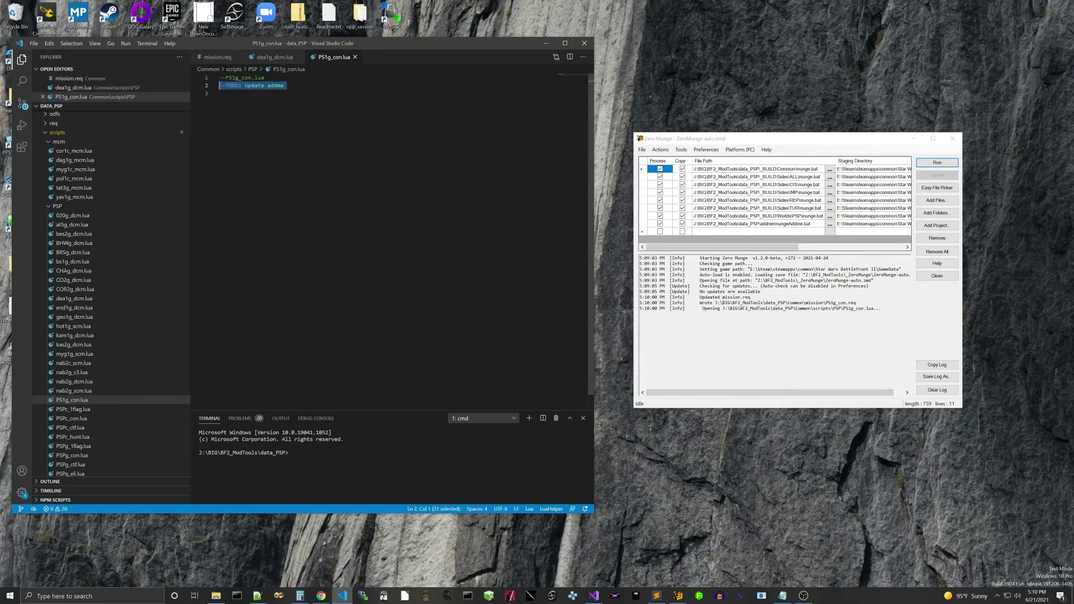
pyautogui.click(220, 94)
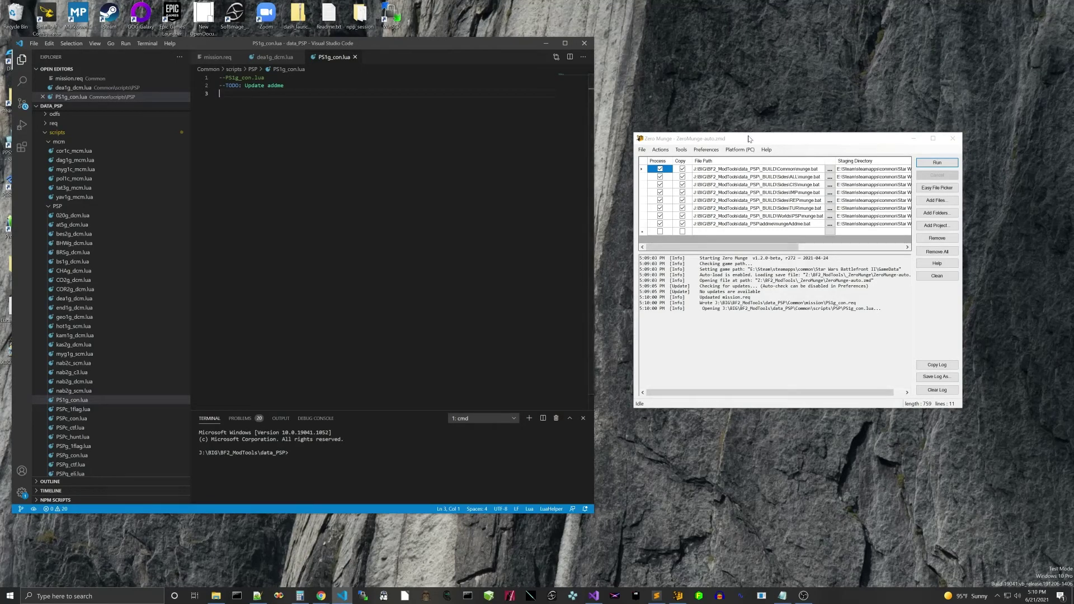
# - Reposition the Zero Munge window and set the munge platform to XBOX
pyautogui.moveTo(747, 140); pyautogui.dragTo(718, 139)
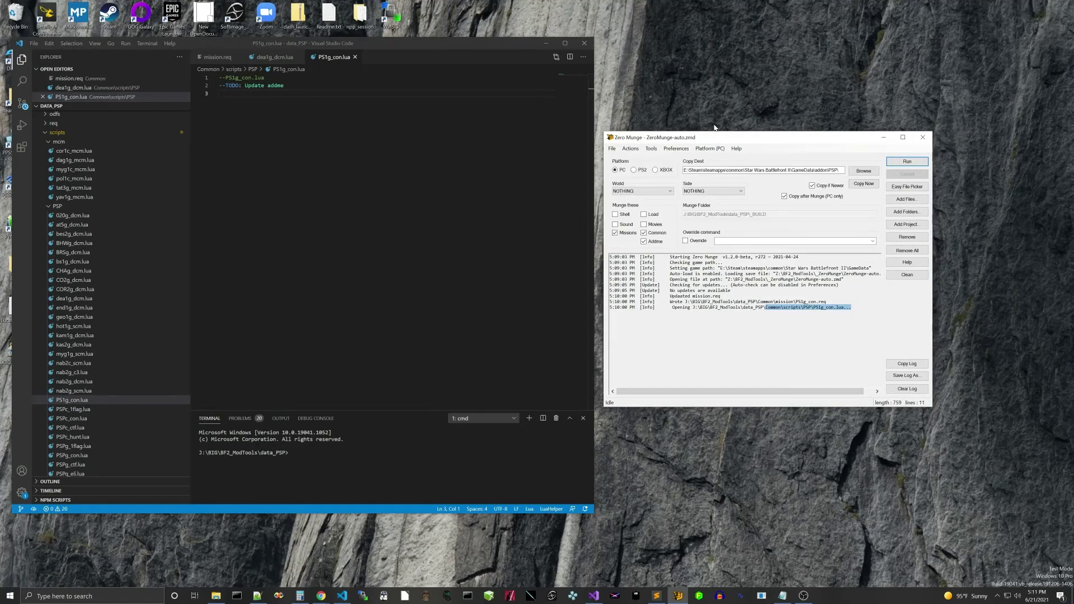
pyautogui.moveTo(716, 138); pyautogui.dragTo(700, 141)
pyautogui.click(640, 173)
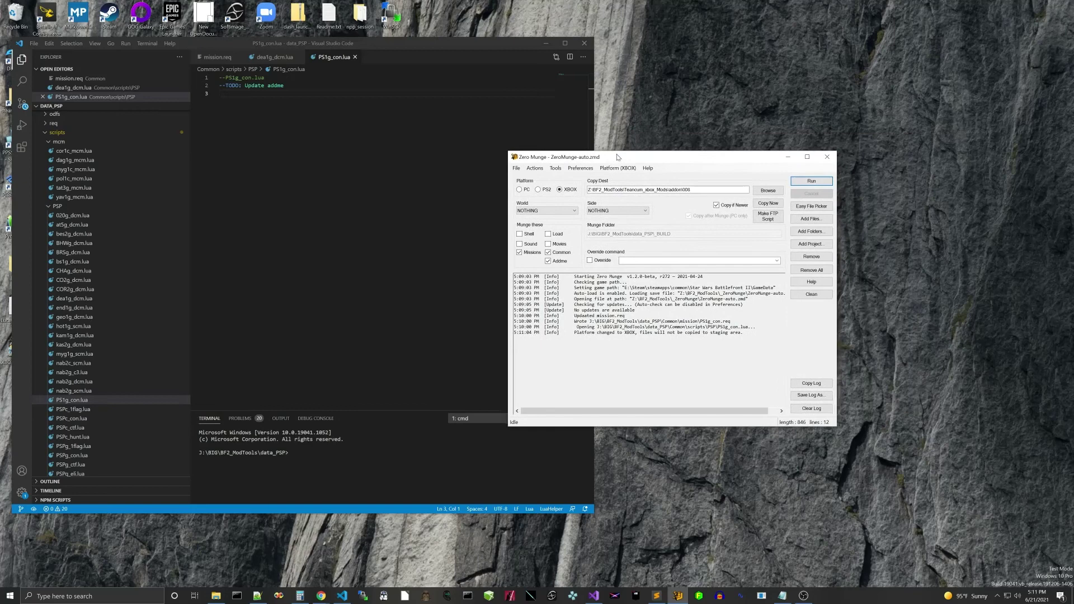
# - Open the Generate FTP Script dialog and place it over the Zero Munge window to inspect its transfer settings
pyautogui.click(771, 218)
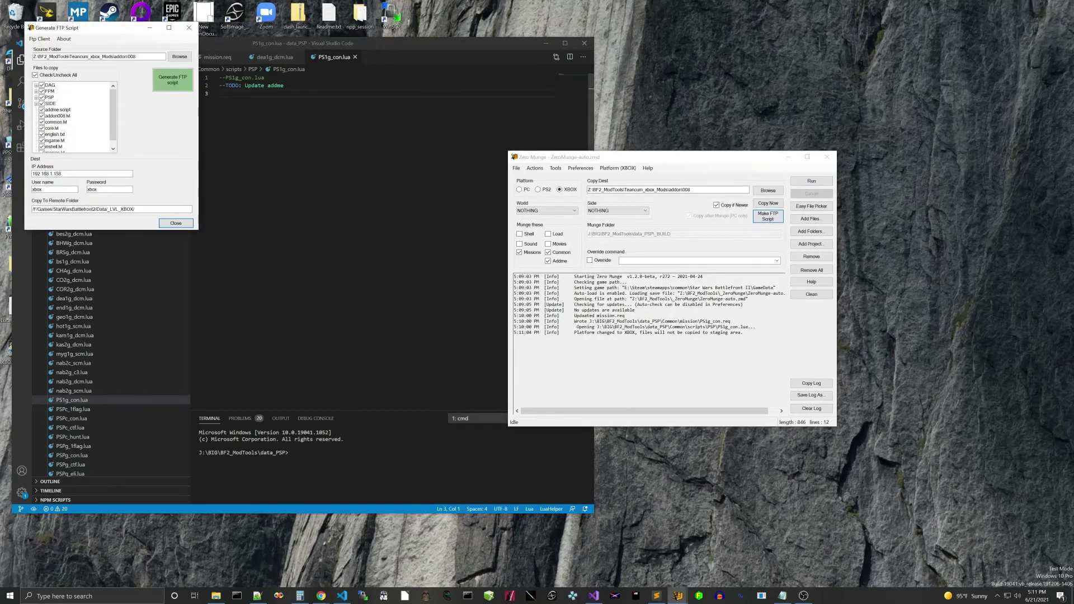
pyautogui.moveTo(107, 31); pyautogui.dragTo(639, 208)
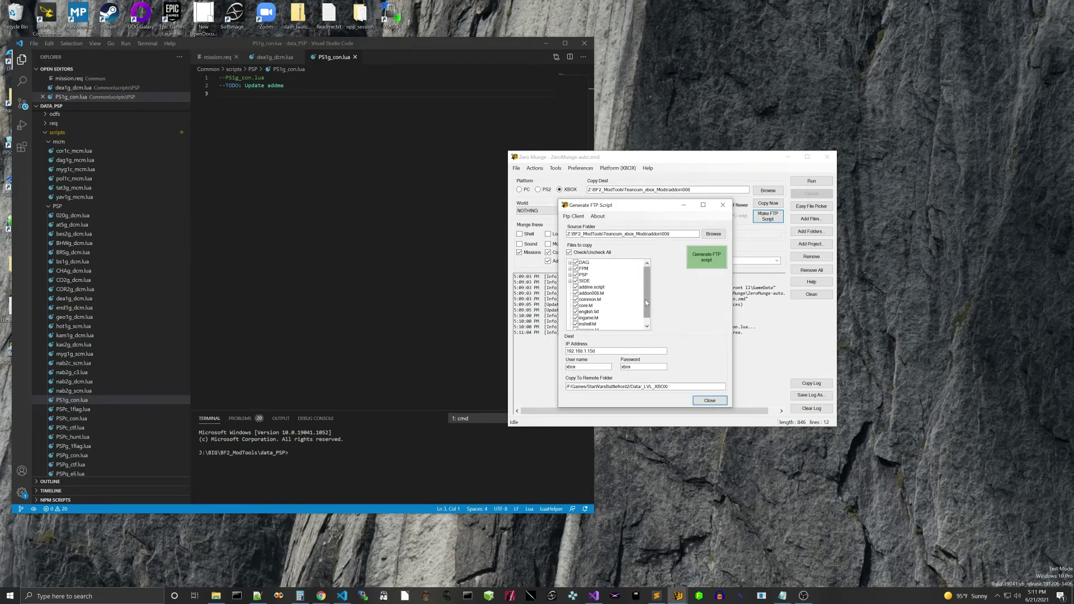
pyautogui.moveTo(634, 208); pyautogui.dragTo(636, 191)
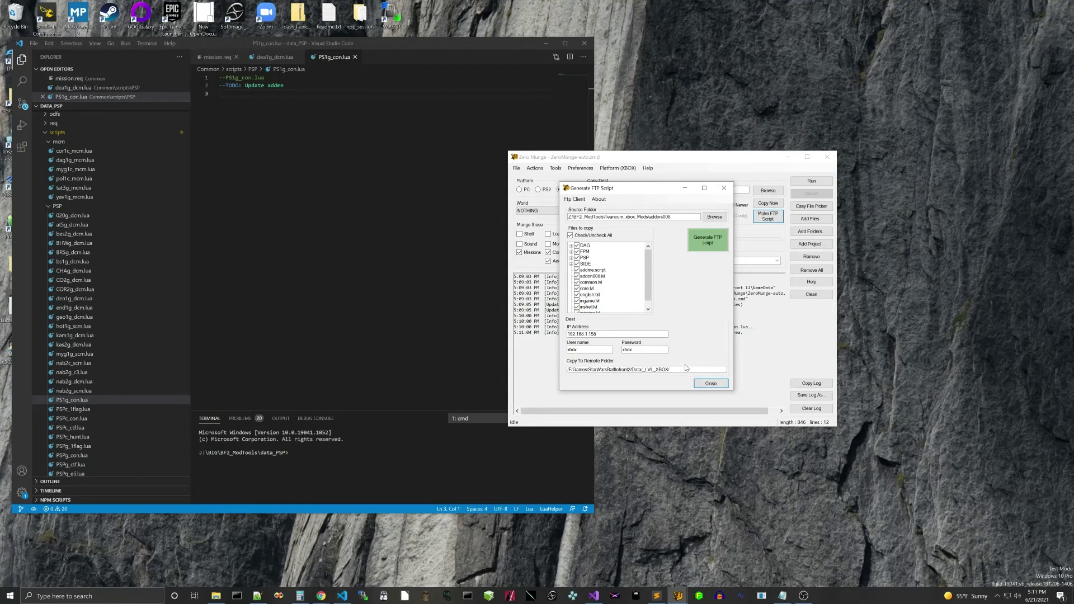
# - Deselect all files to copy and shorten the source folder path by removing its addon\008 part
pyautogui.click(571, 235)
pyautogui.hotkey('shift', 'Left')
pyautogui.hotkey('shift', 'Left')
pyautogui.hotkey('shift', 'Left')
pyautogui.hotkey('shift', 'Left')
pyautogui.hotkey('shift', 'Left')
pyautogui.hotkey('shift', 'Left')
pyautogui.hotkey('shift', 'Left')
pyautogui.hotkey('shift', 'Left')
pyautogui.hotkey('shift', 'Left')
pyautogui.press('BackSpace')
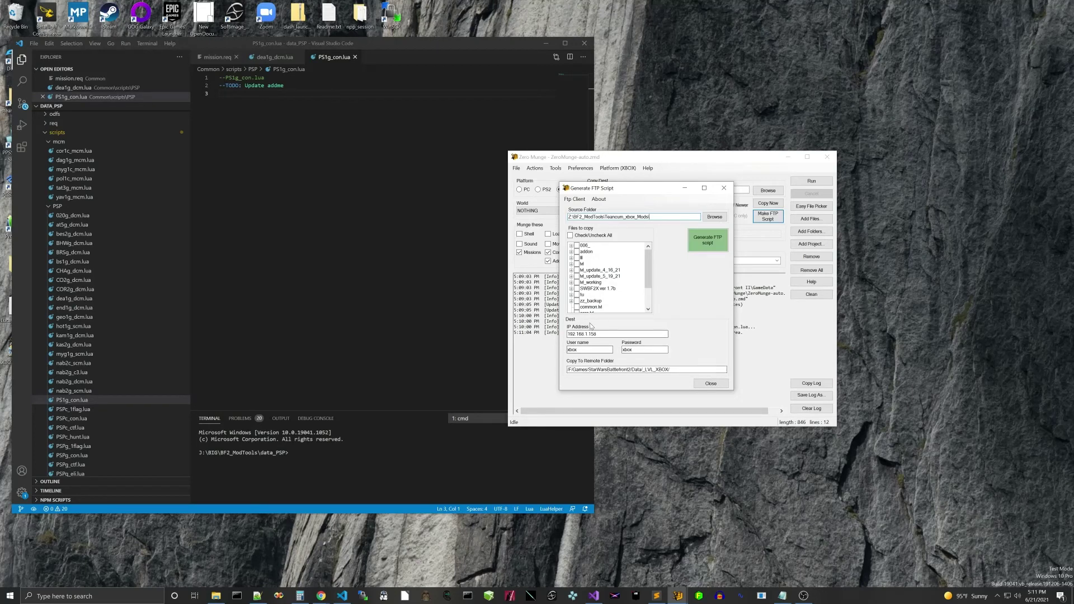
# - Select only core.lvl and mission.lvl as the files to copy
pyautogui.click(618, 369)
pyautogui.scroll(-2, 646, 259)
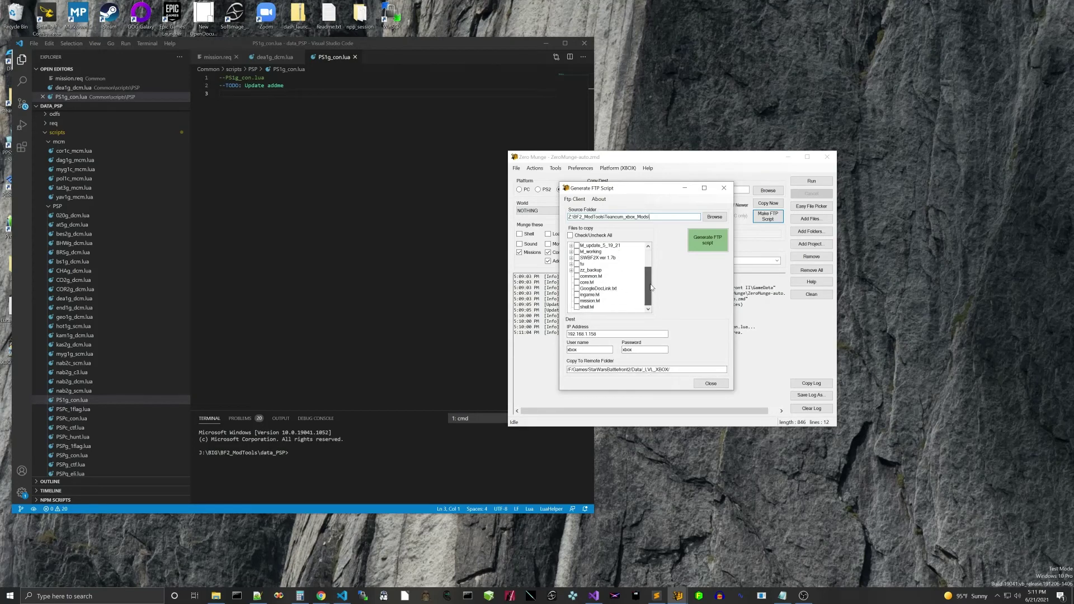
pyautogui.click(577, 295)
pyautogui.click(577, 294)
pyautogui.click(576, 283)
# - Generate the FTP script and save it as xbox_copy_ftp_demo1.bat in the _BUILD folder, replacing the existing file
pyautogui.click(723, 245)
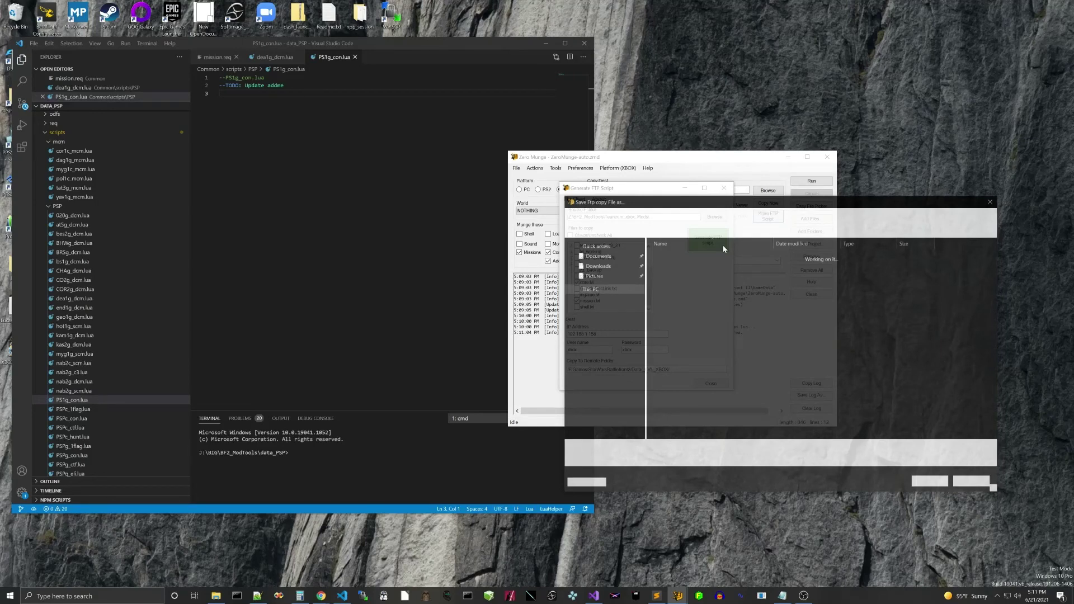
pyautogui.doubleClick(664, 397)
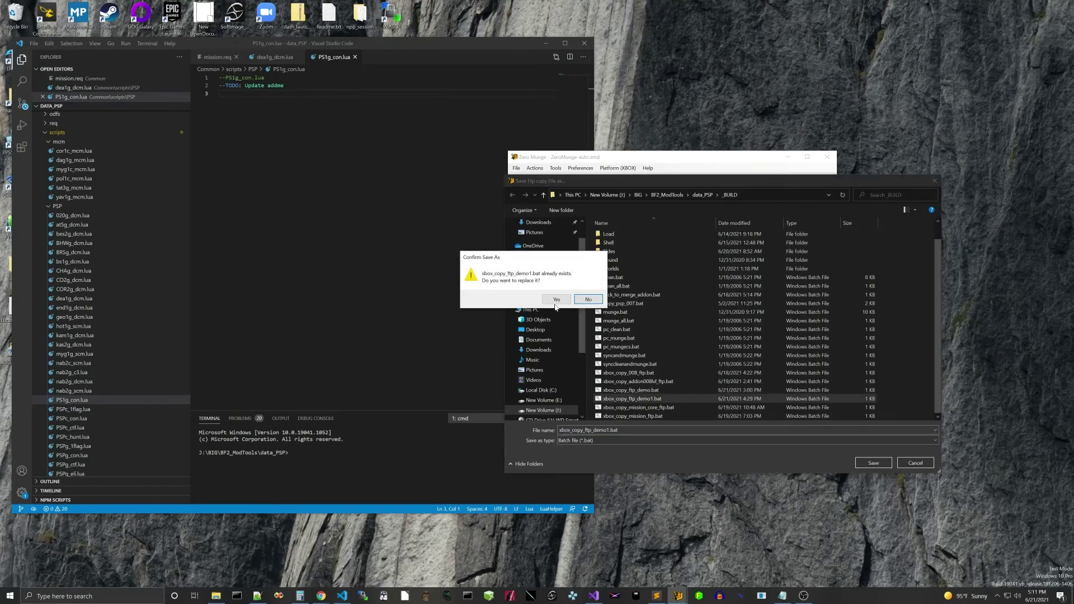
pyautogui.click(556, 301)
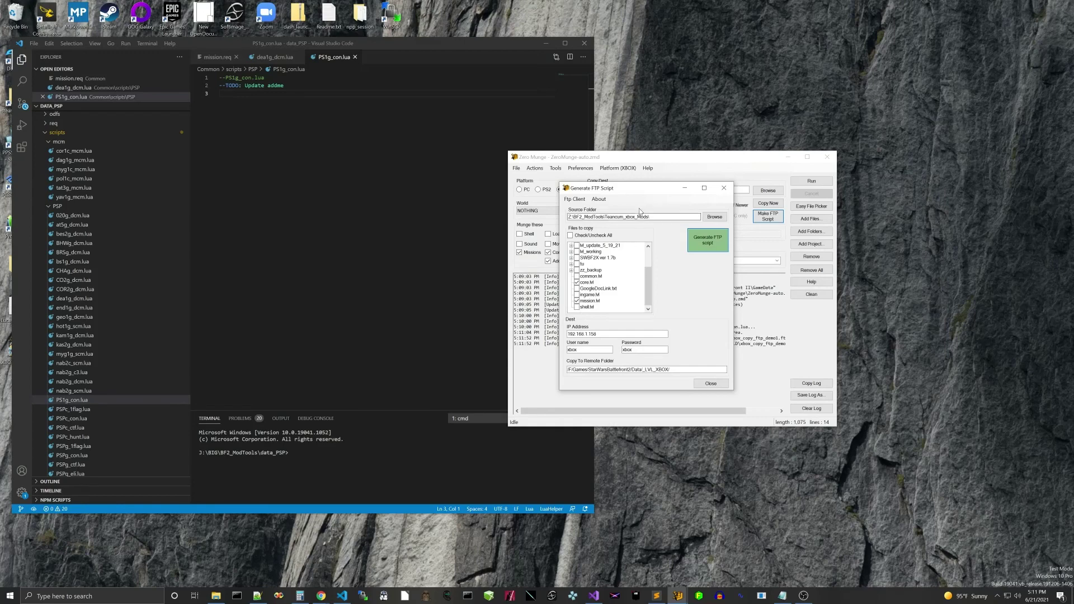
# - Move the Generate FTP Script dialog off the log and highlight the entries for the saved FTP script and batch file
pyautogui.moveTo(643, 193); pyautogui.dragTo(640, 83)
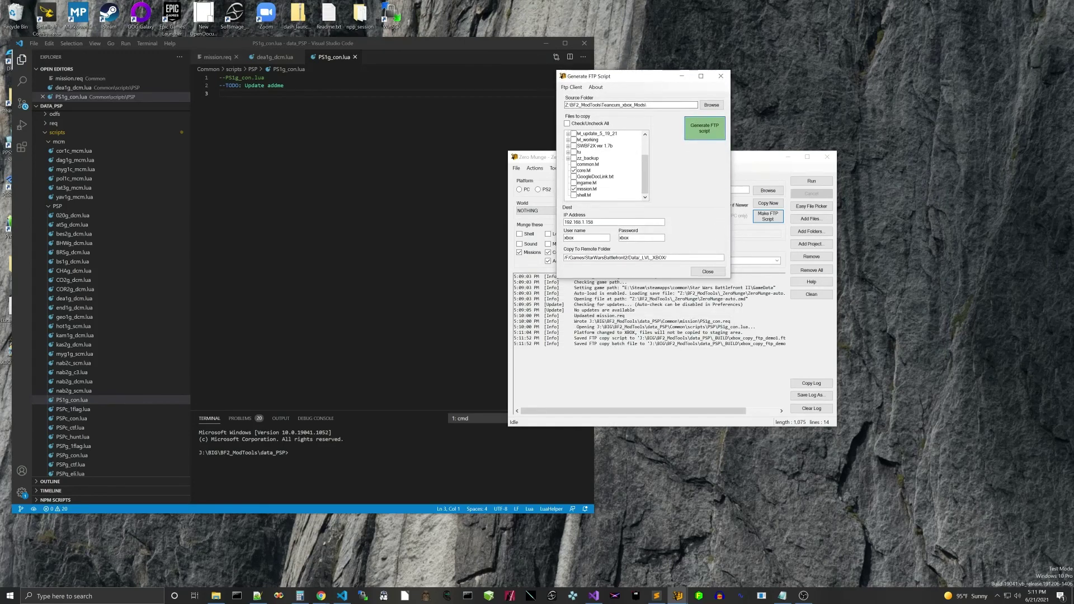
pyautogui.click(514, 349)
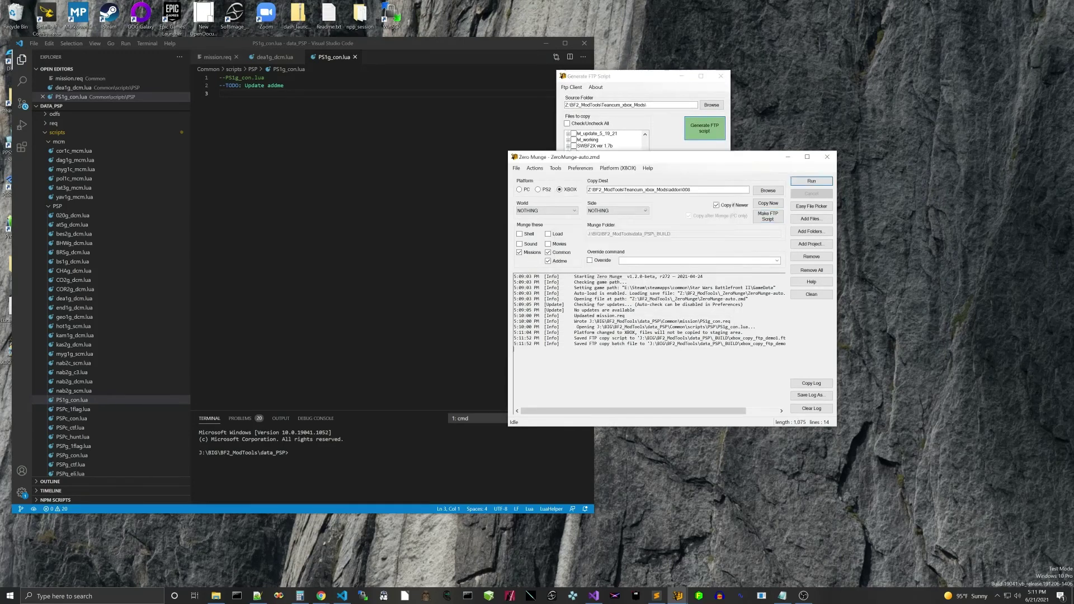
pyautogui.moveTo(631, 338); pyautogui.dragTo(711, 338)
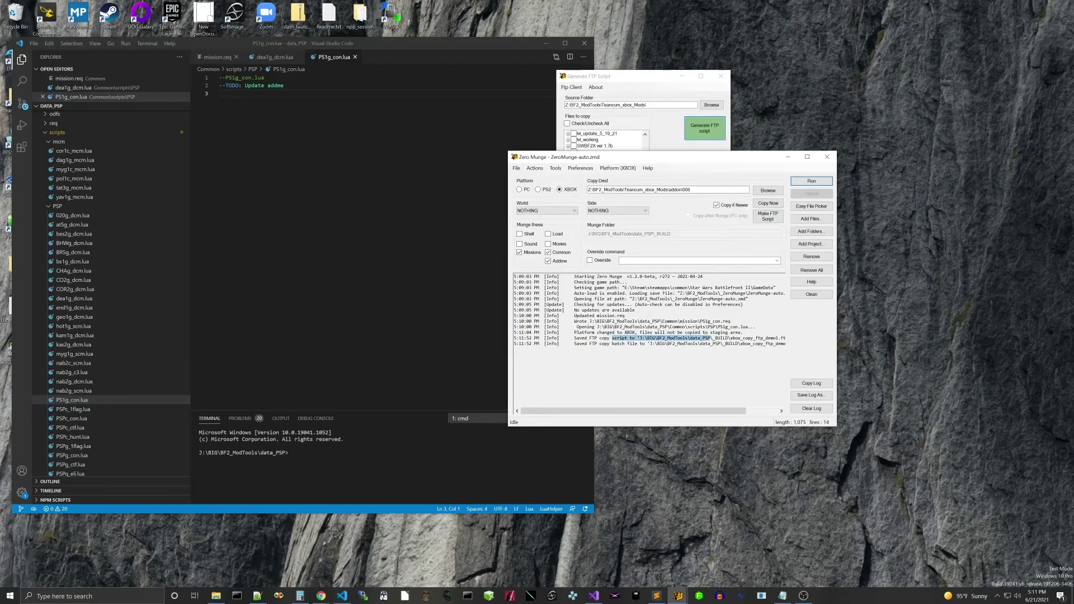
pyautogui.moveTo(682, 411); pyautogui.dragTo(715, 410)
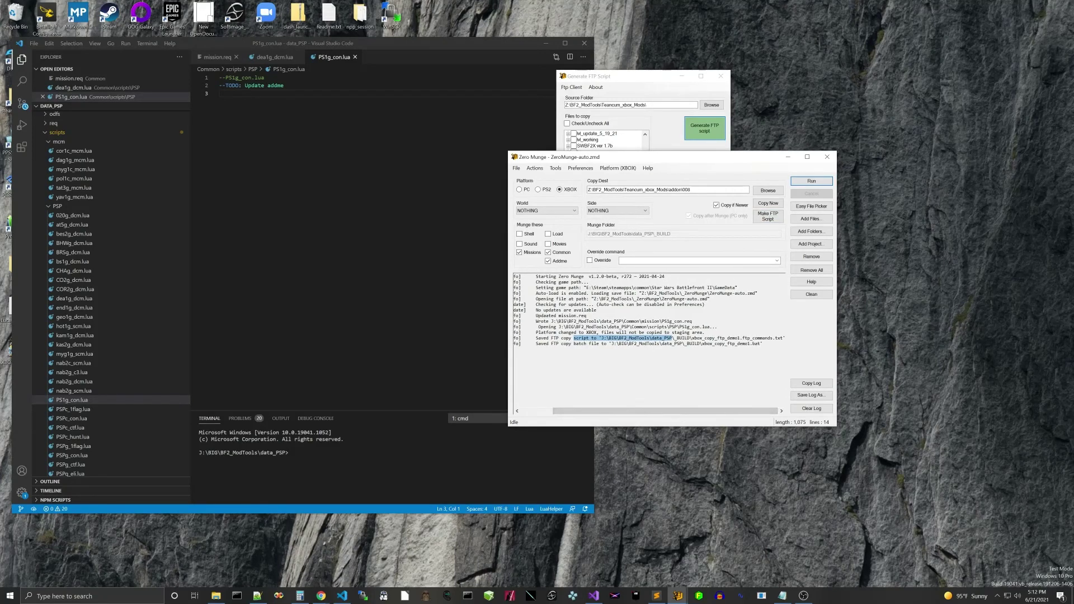
pyautogui.moveTo(561, 344); pyautogui.dragTo(750, 343)
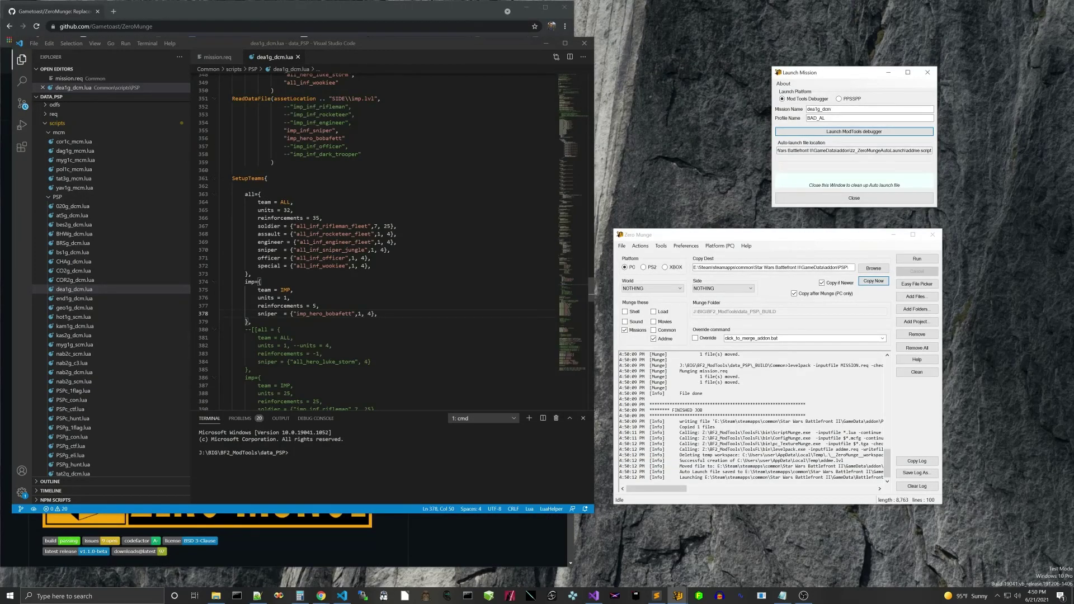
# - Switch to the code editor, undo the imp team's sniper class edit back to imp_inf_sniper in dea1g_dcm.lua, and save the script
pyautogui.hotkey('alt', 'Tab')
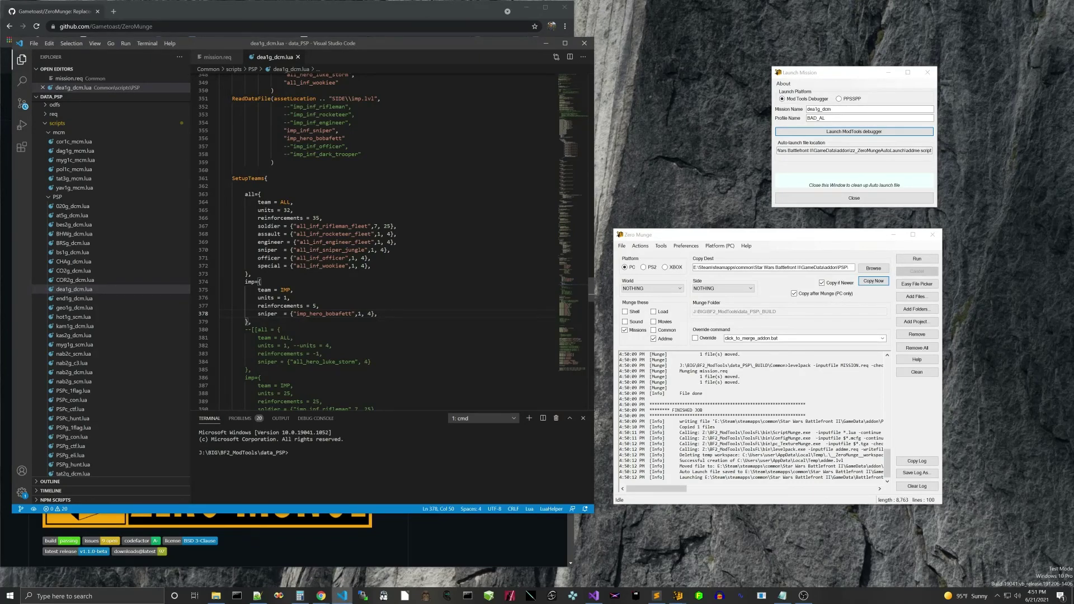
pyautogui.hotkey('ctrl', 'z')
pyautogui.hotkey('ctrl', 's')
pyautogui.click(368, 314)
# - Open the Gametoast Forums from Zero Munge's help resources and look over the board index
pyautogui.click(744, 249)
pyautogui.click(746, 246)
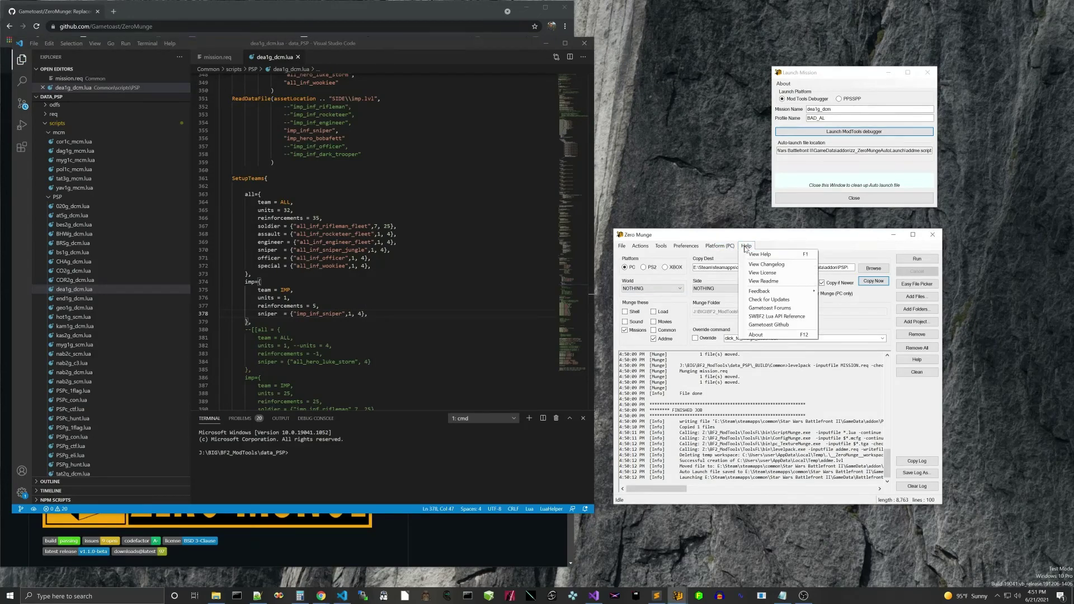
pyautogui.click(773, 309)
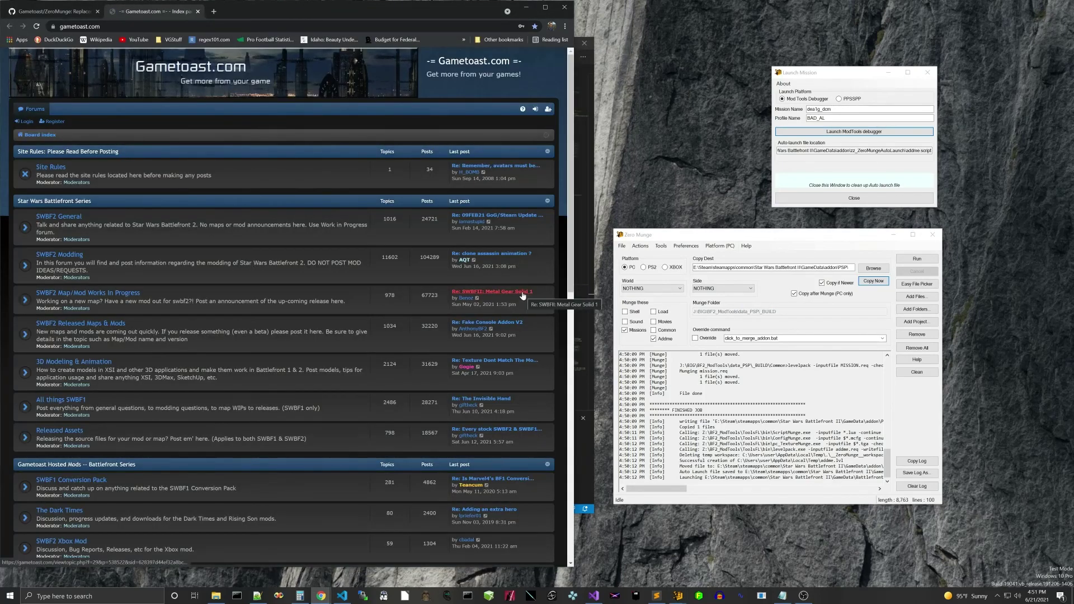
# - Open the Gametoast Github page and the SWBF2 Lua API Reference from Zero Munge's help resources
pyautogui.click(725, 247)
pyautogui.click(746, 246)
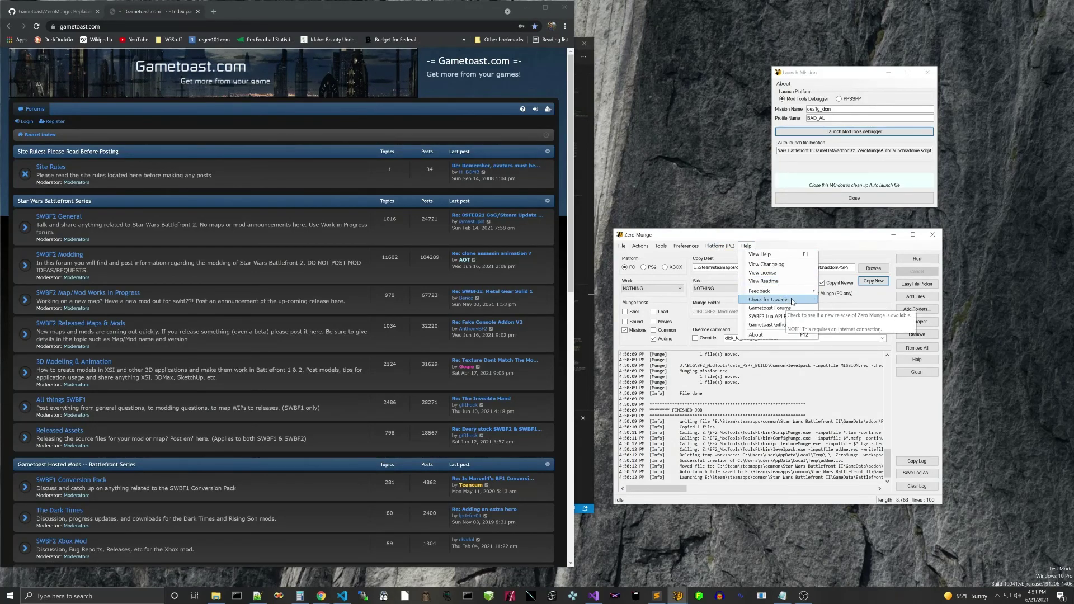
pyautogui.click(773, 325)
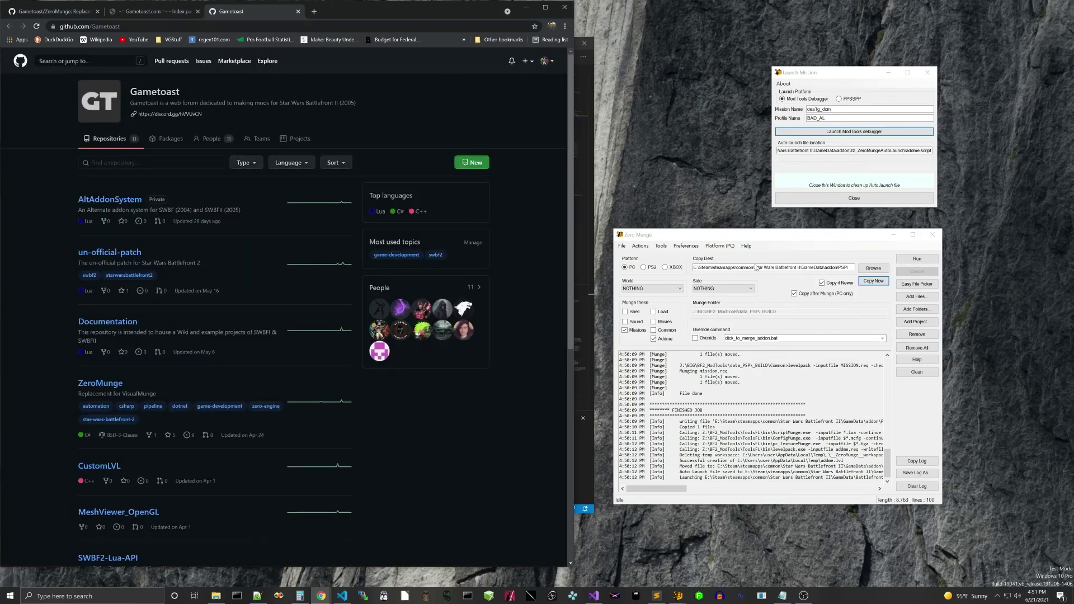
pyautogui.click(747, 246)
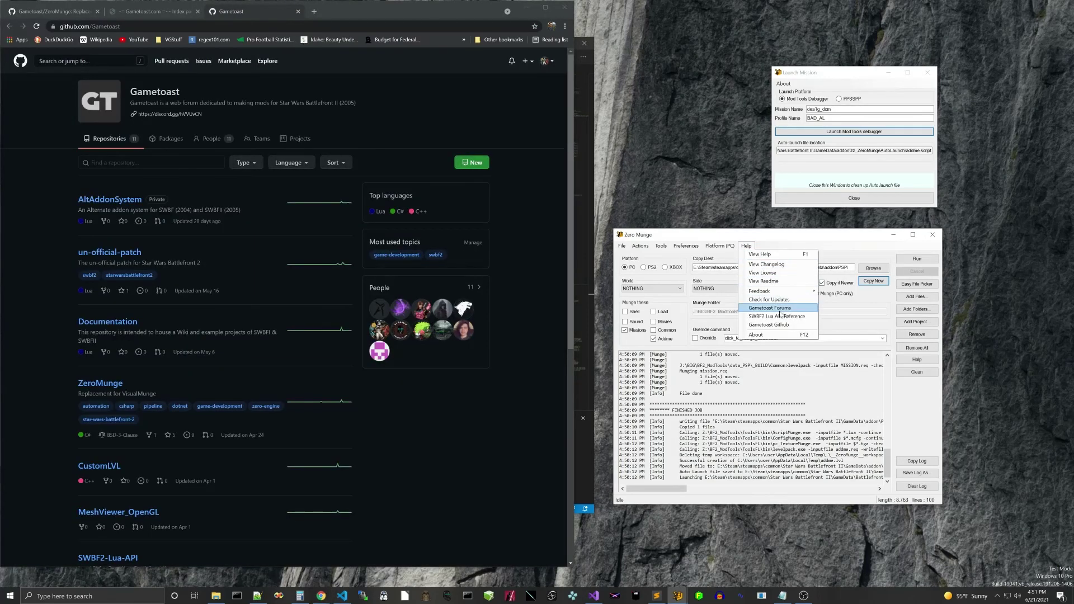
pyautogui.click(781, 319)
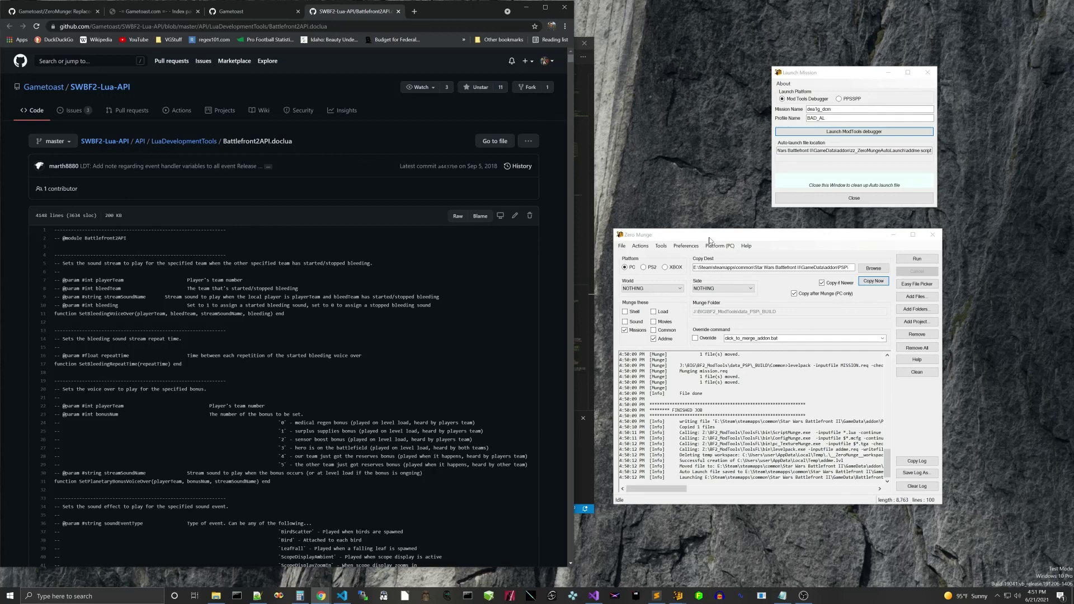
# - Close the Launch Mission window and reposition the Zero Munge window beside the browser
pyautogui.moveTo(710, 239); pyautogui.dragTo(701, 226)
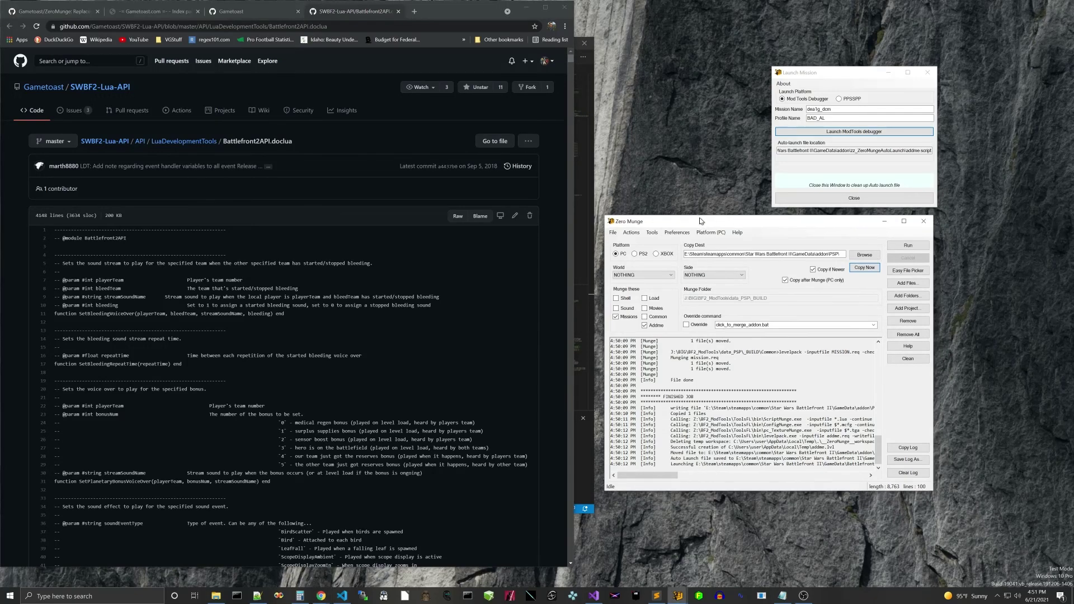
pyautogui.click(927, 73)
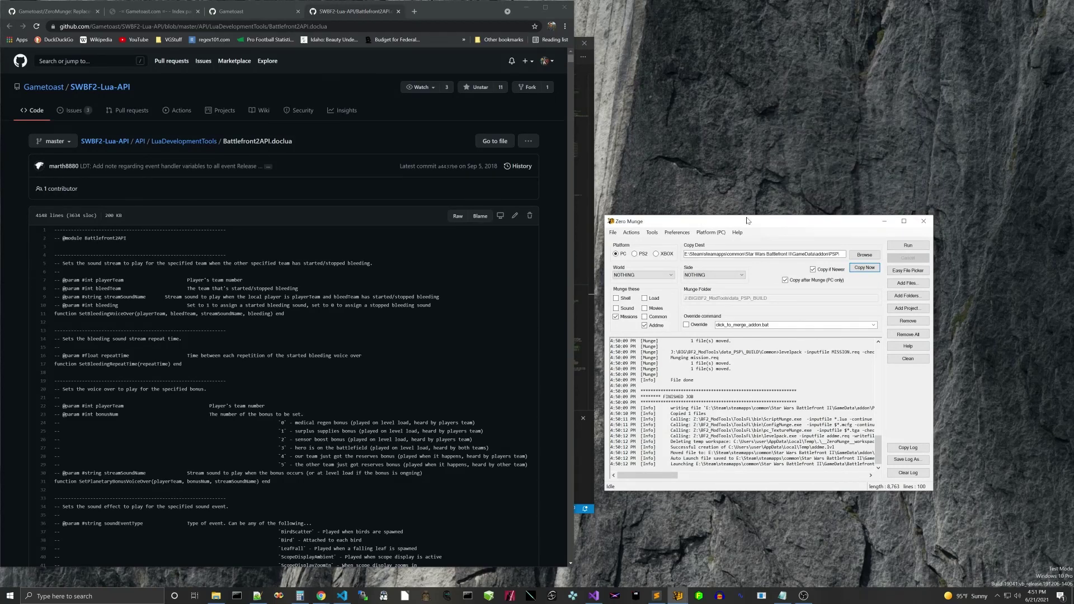
pyautogui.moveTo(749, 220); pyautogui.dragTo(756, 215)
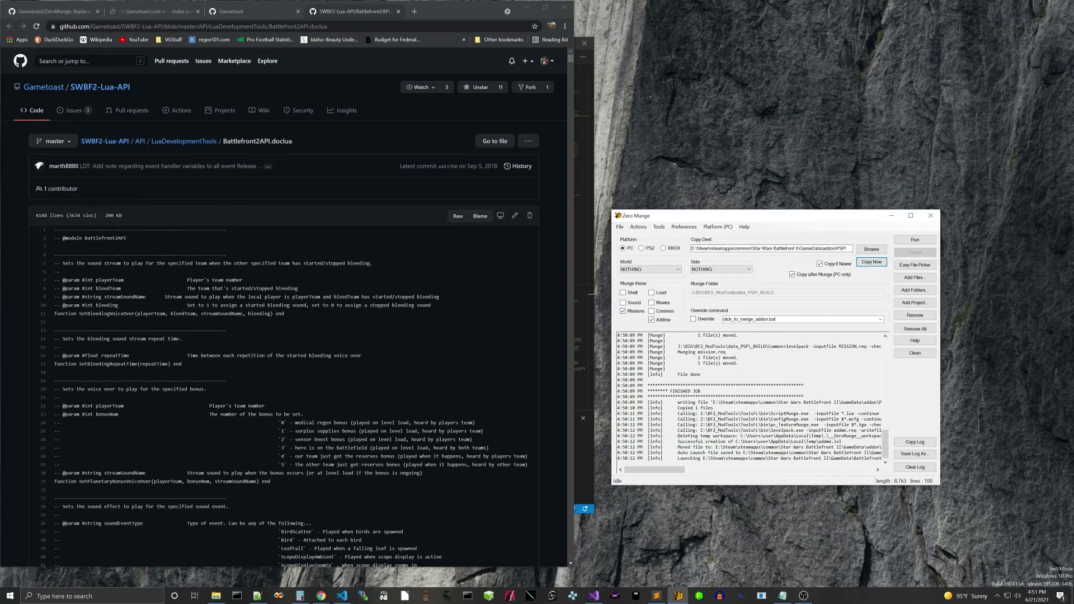